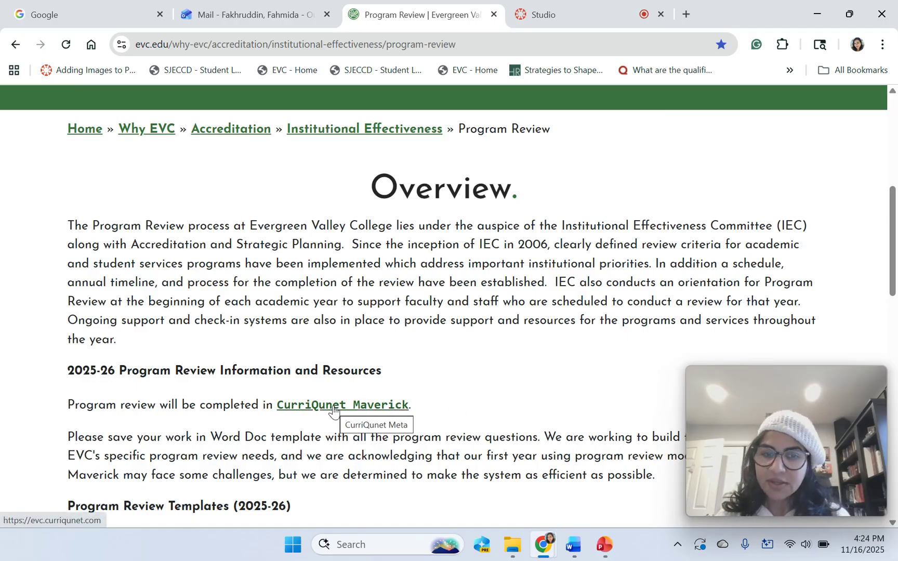
Open the evc.curriqunet.com dashboard in a new tab via the CurriQunet Maverick link.
left_click(333, 408)
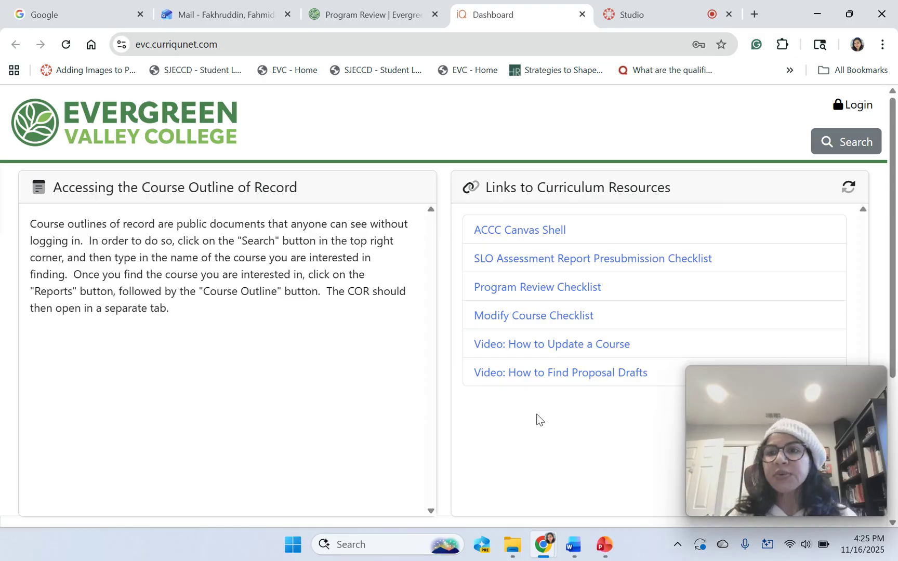
Log in with the prefilled email and password to reach the Global dashboard.
left_click(850, 109)
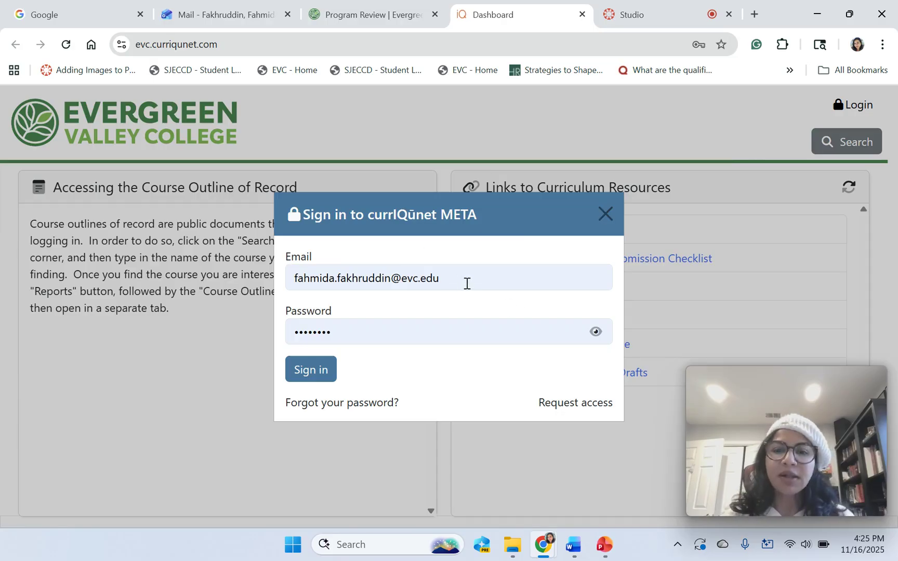
left_click(314, 378)
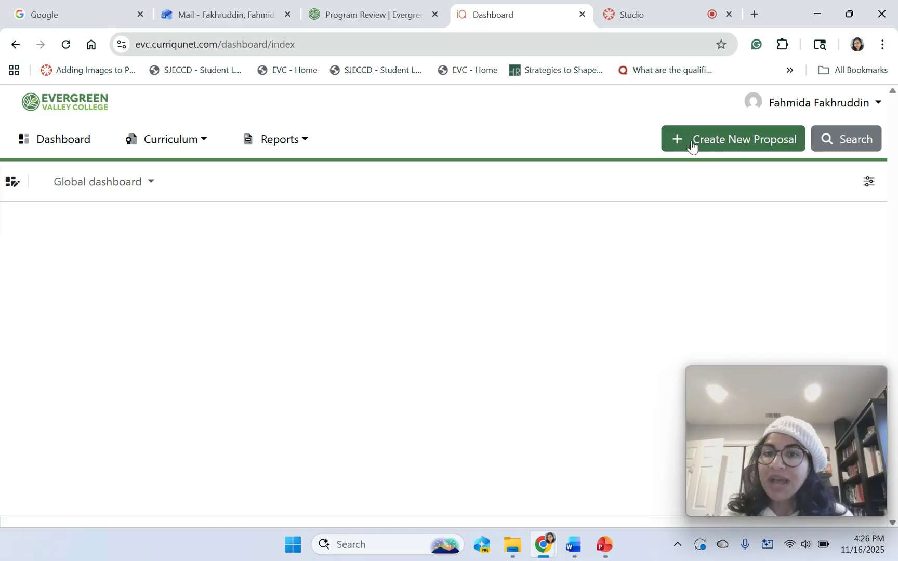
Create a new proposal of type Student Services Comprehensive Program Review.
left_click(710, 145)
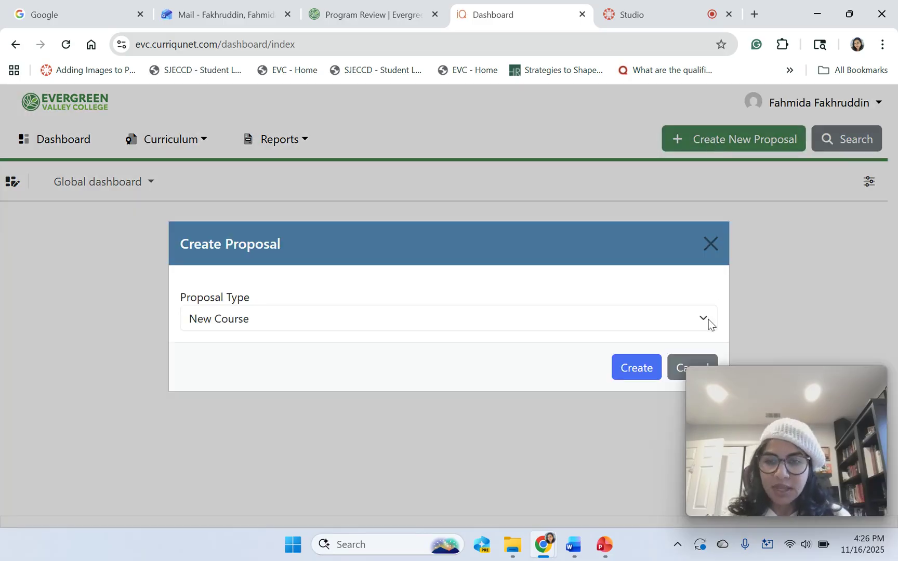
left_click(706, 318)
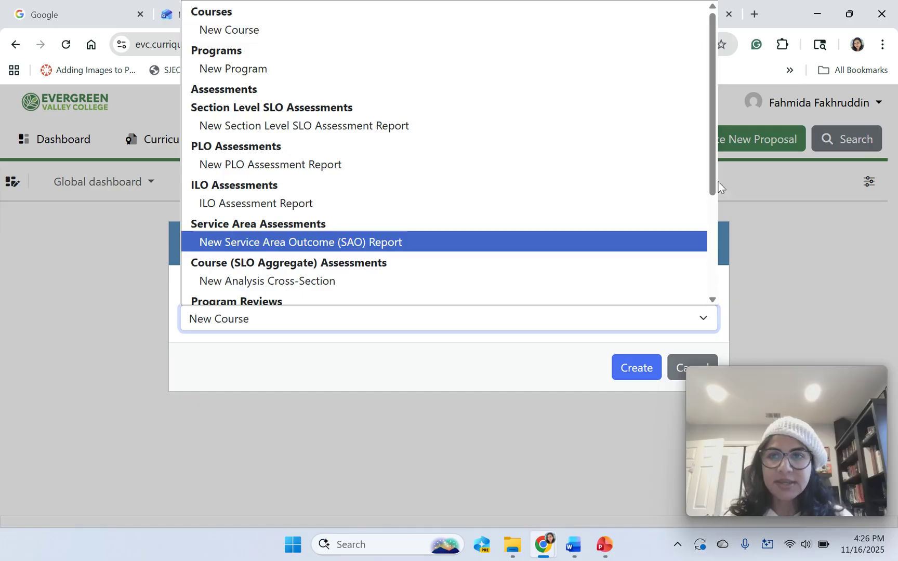
left_click_drag(714, 182, 722, 280)
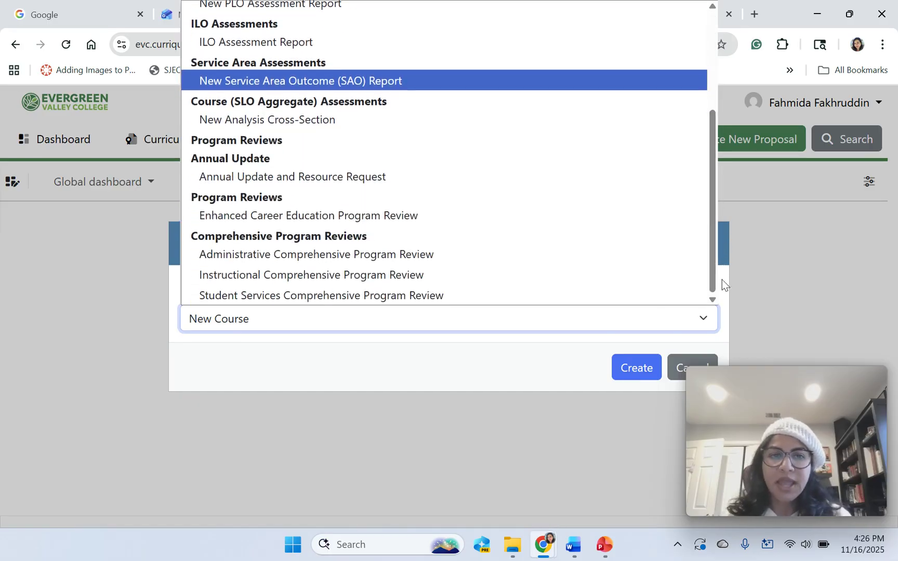
left_click(528, 294)
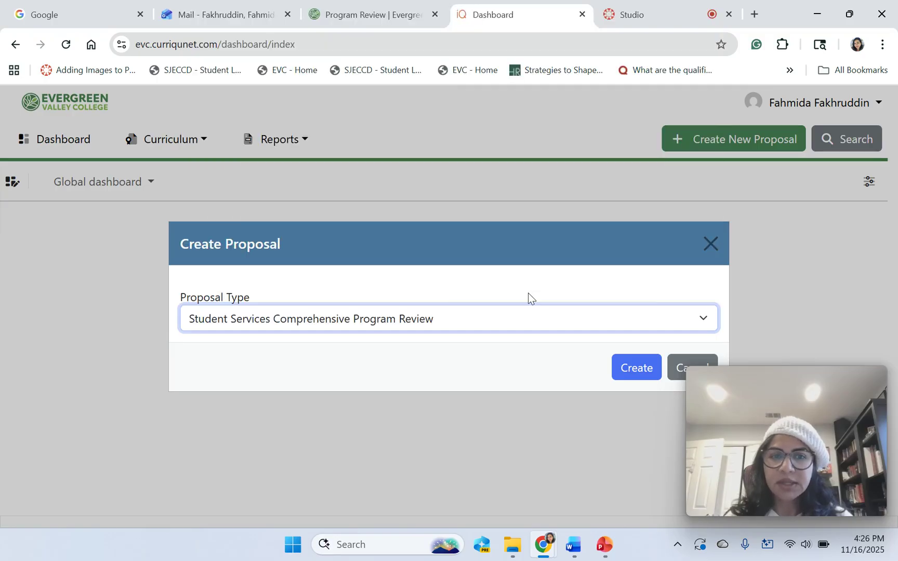
left_click(632, 370)
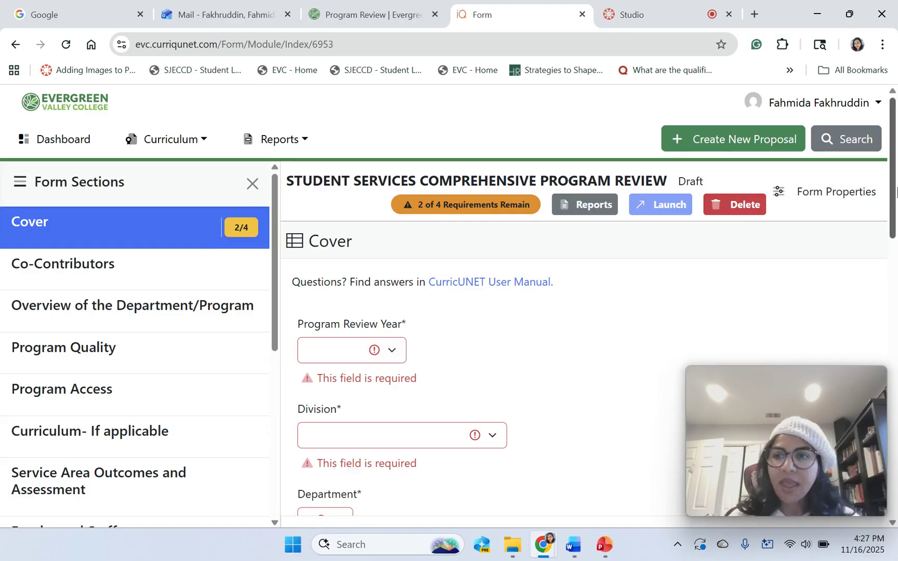
Set the Program Review Year to 2025-2026.
left_click_drag(895, 197, 895, 218)
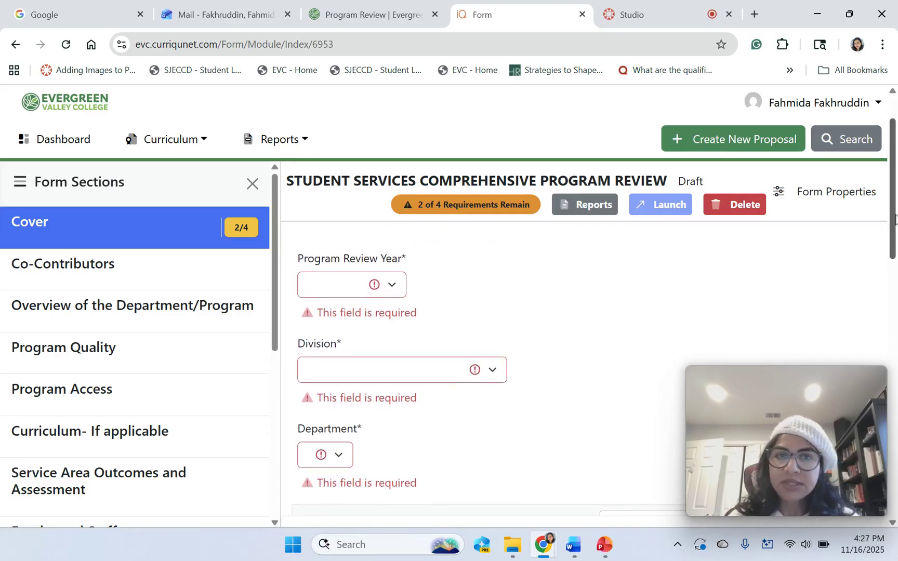
left_click(393, 287)
scroll(381, 260, "down", 1)
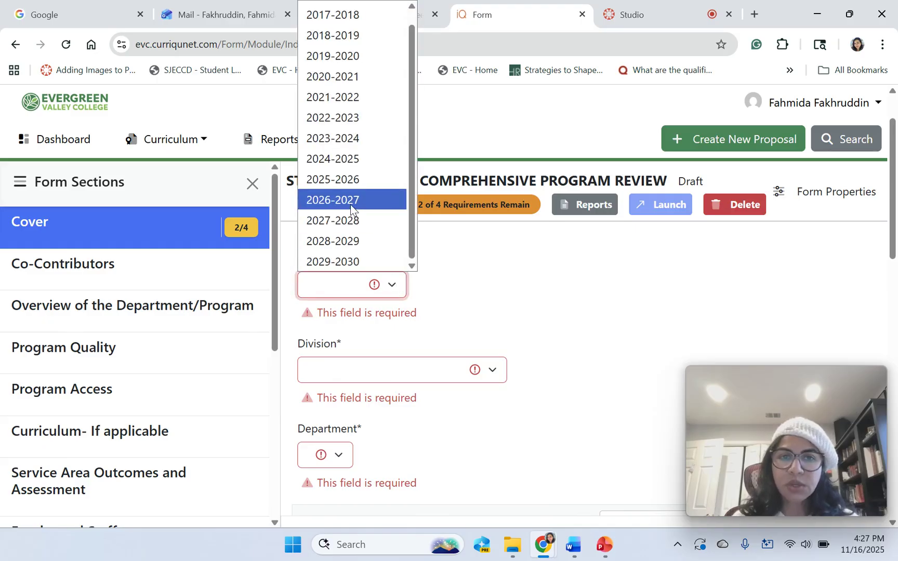
left_click(345, 180)
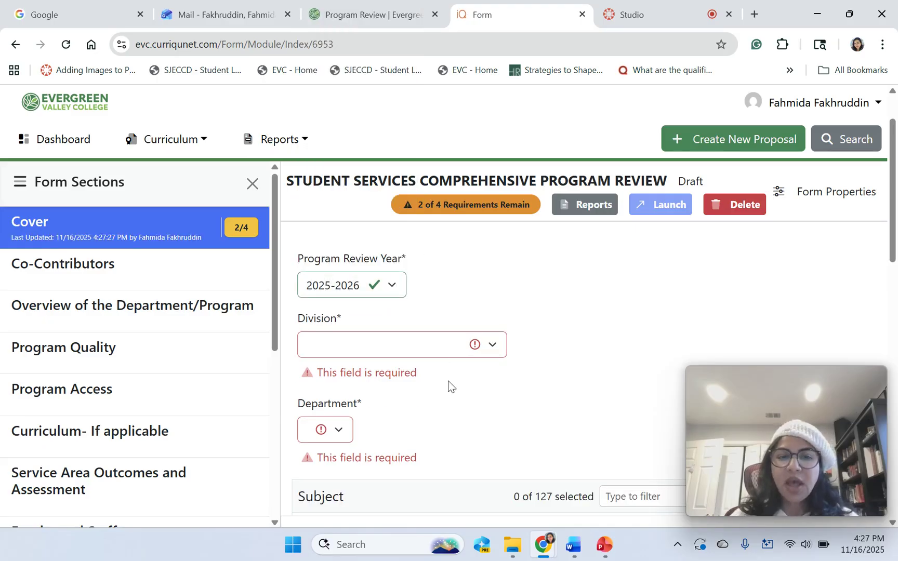
Set the Division to Student Success and the Department to Transfer.
left_click(492, 345)
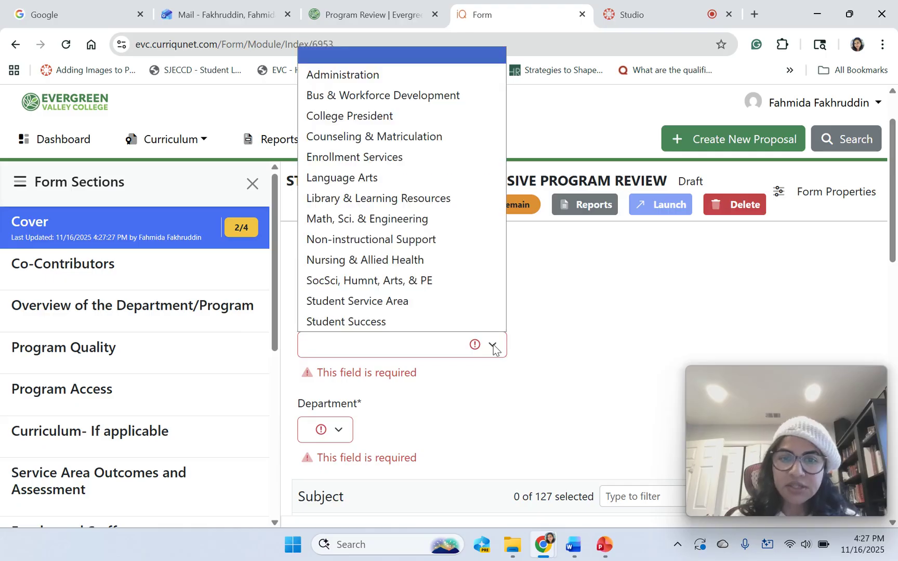
left_click(430, 98)
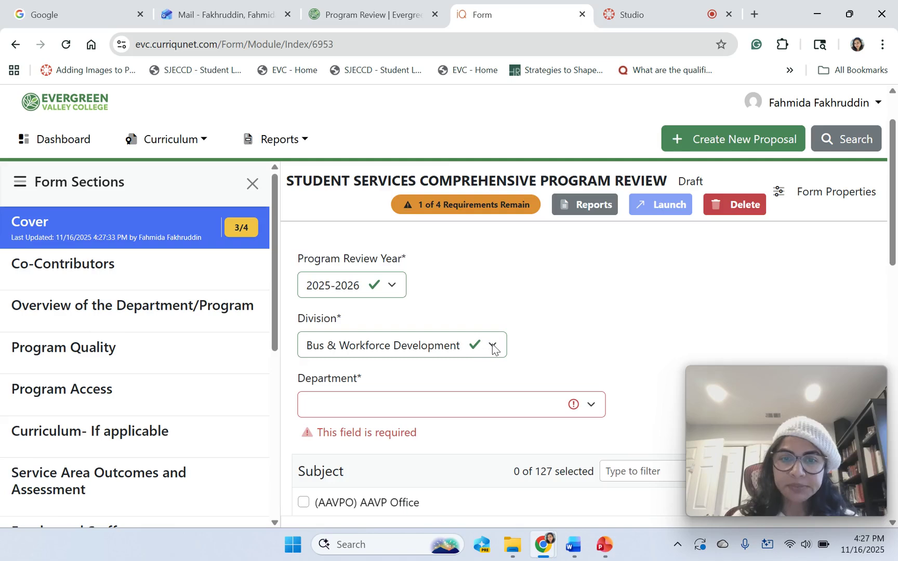
left_click(591, 407)
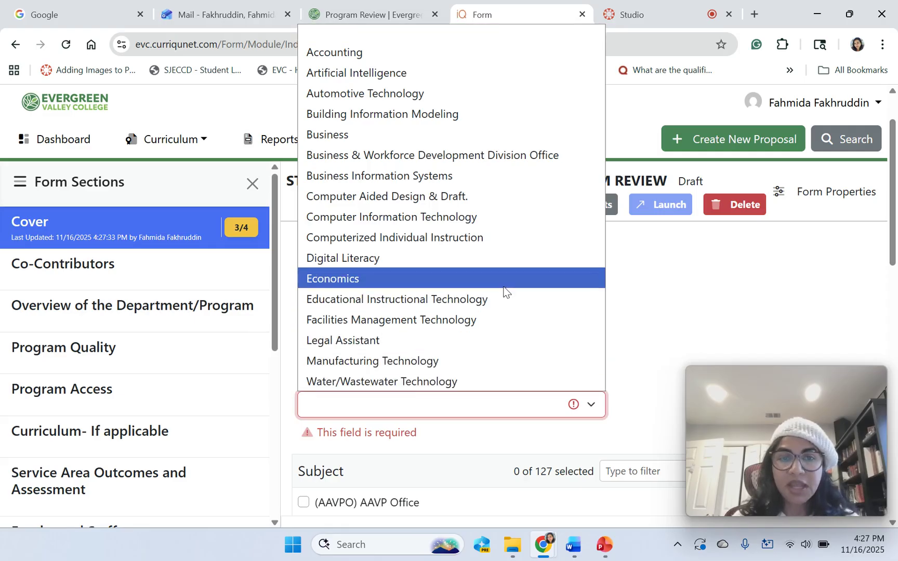
left_click(666, 335)
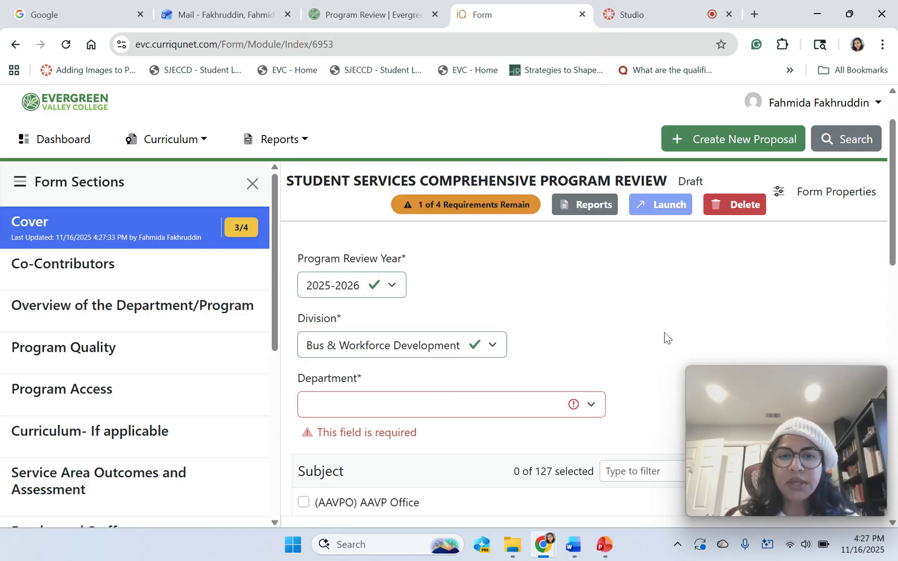
left_click(492, 346)
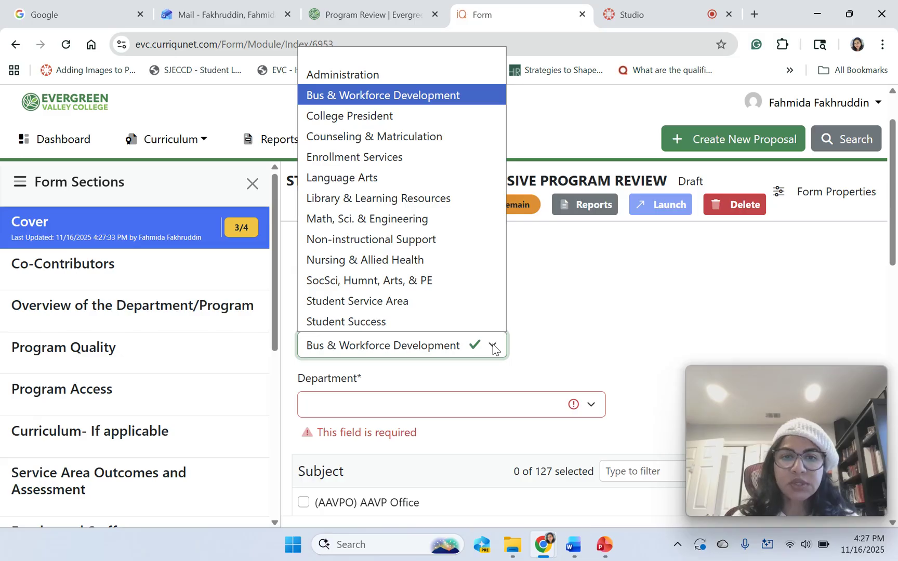
left_click(432, 324)
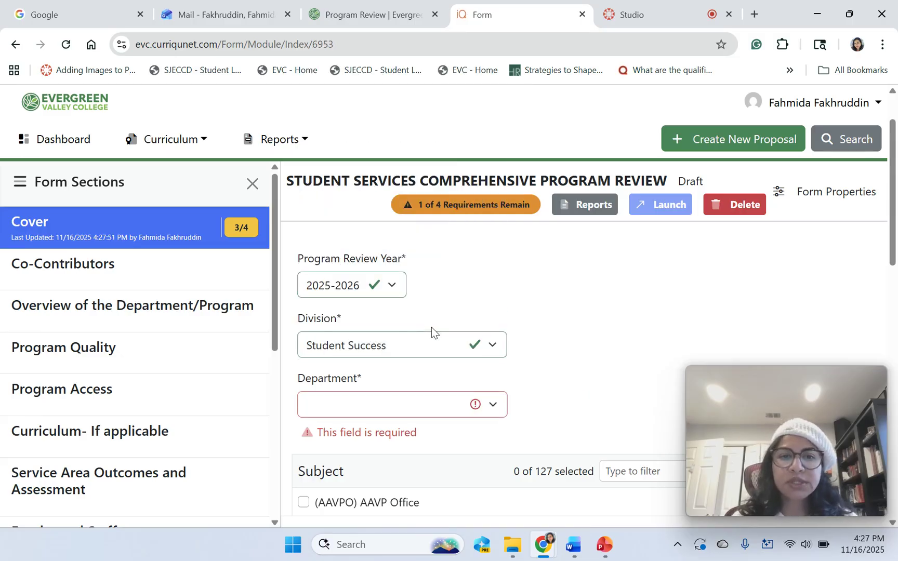
left_click(493, 406)
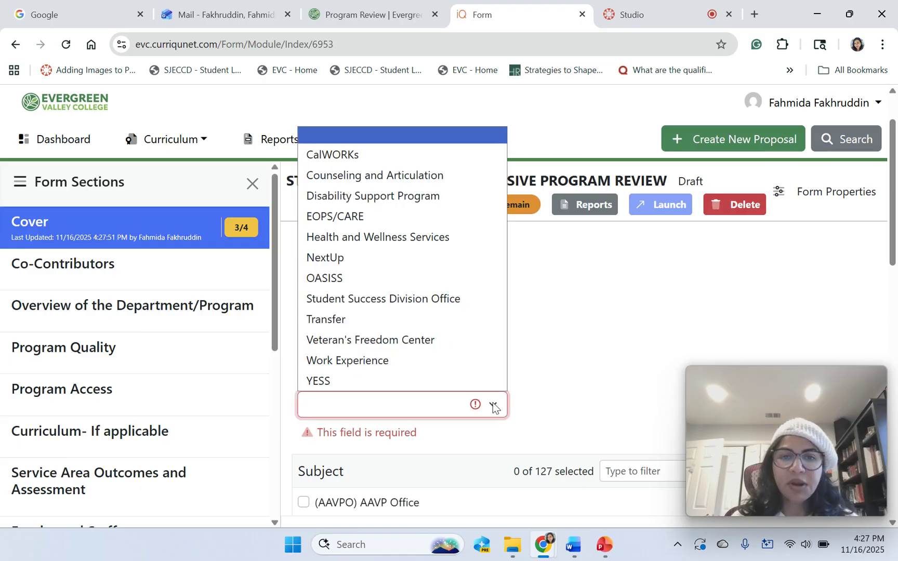
left_click(405, 321)
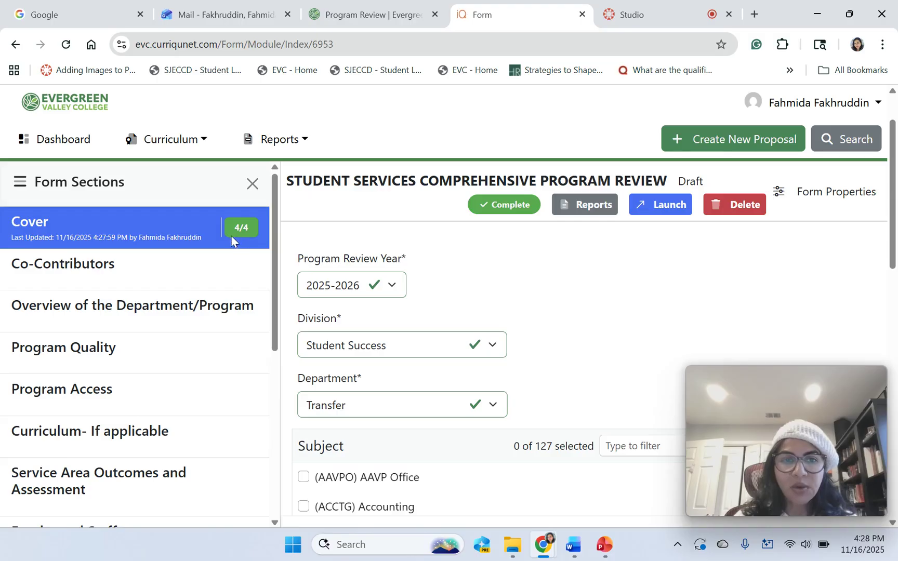
Enter 'Transfer Center' as the department/program name.
left_click_drag(895, 223, 879, 382)
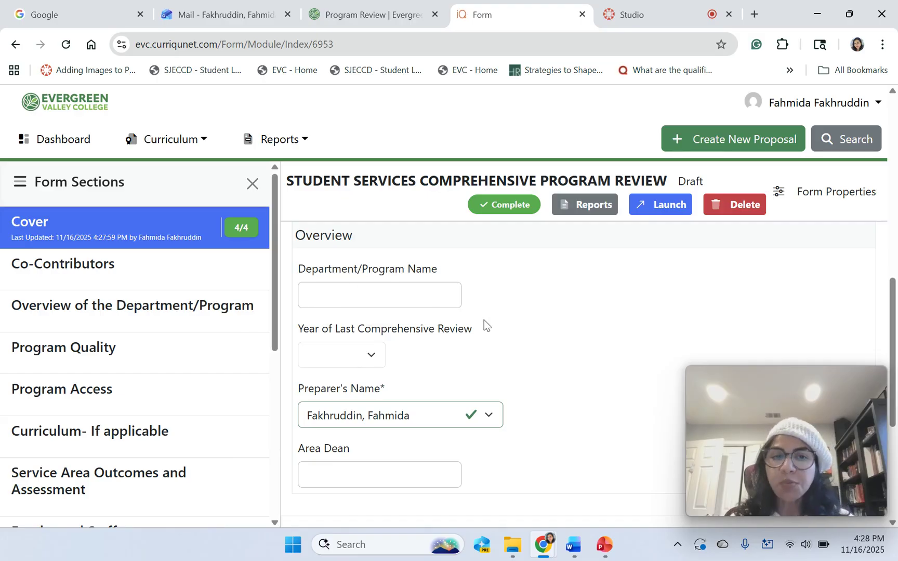
left_click(314, 299)
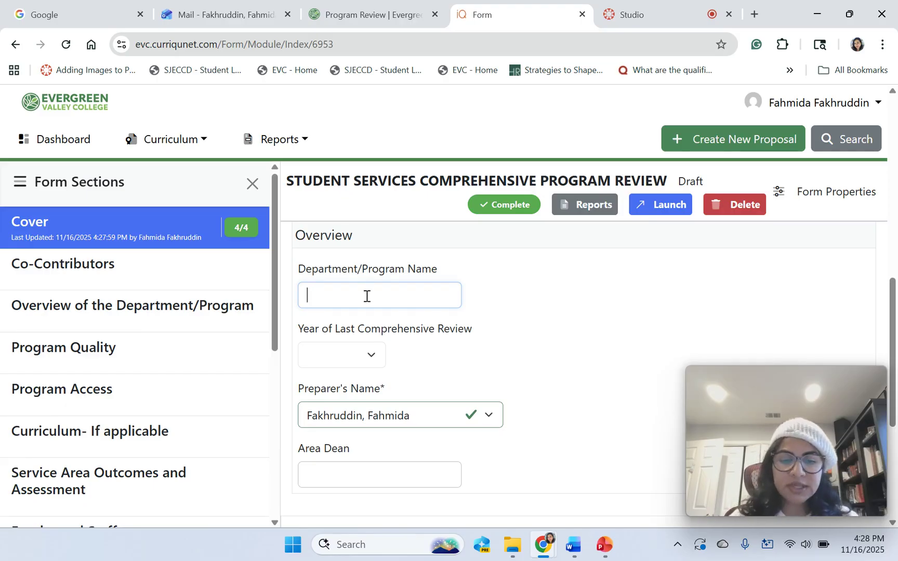
type("Transfe")
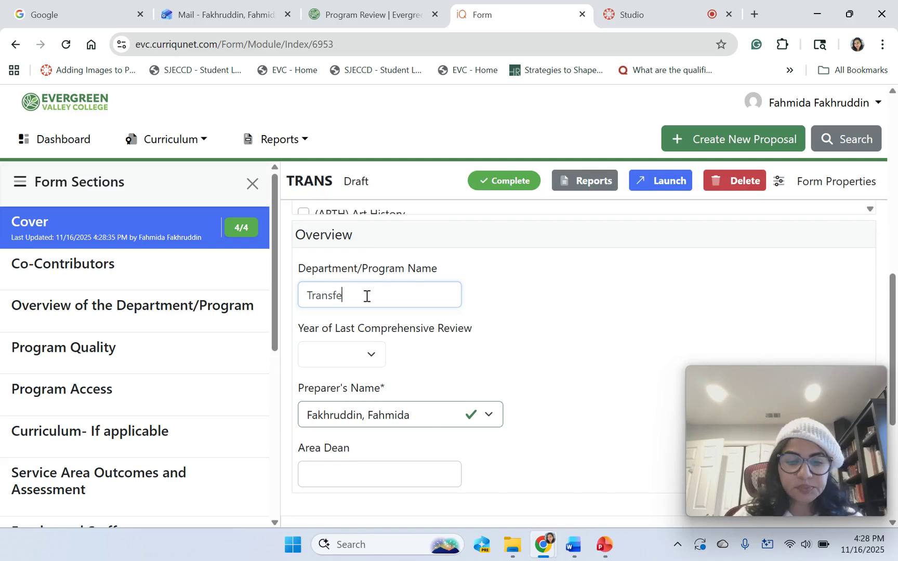
type("r CEB")
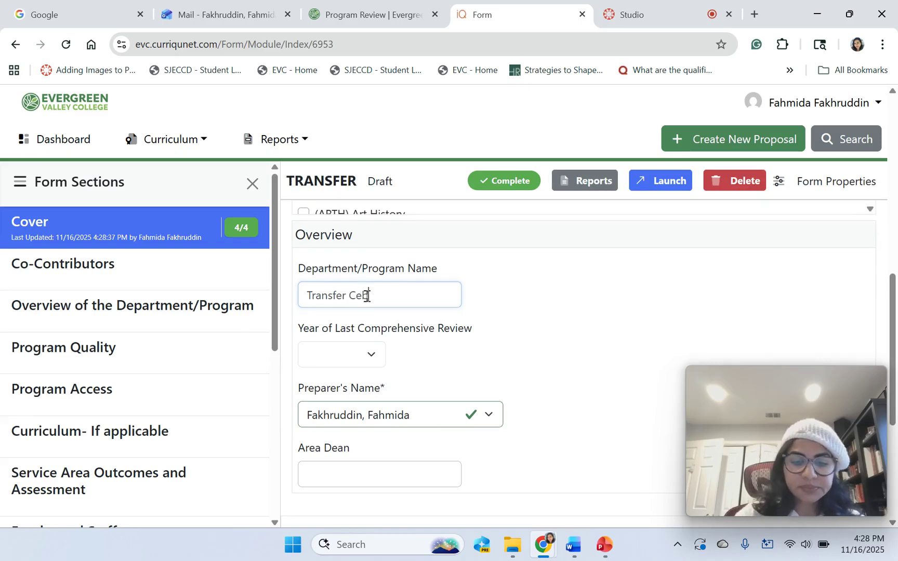
key("Left")
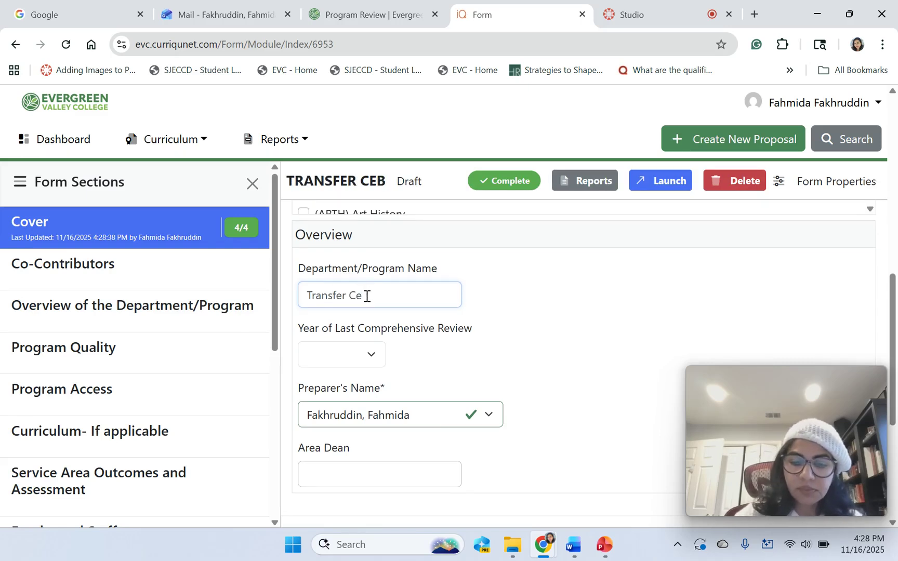
type("nter")
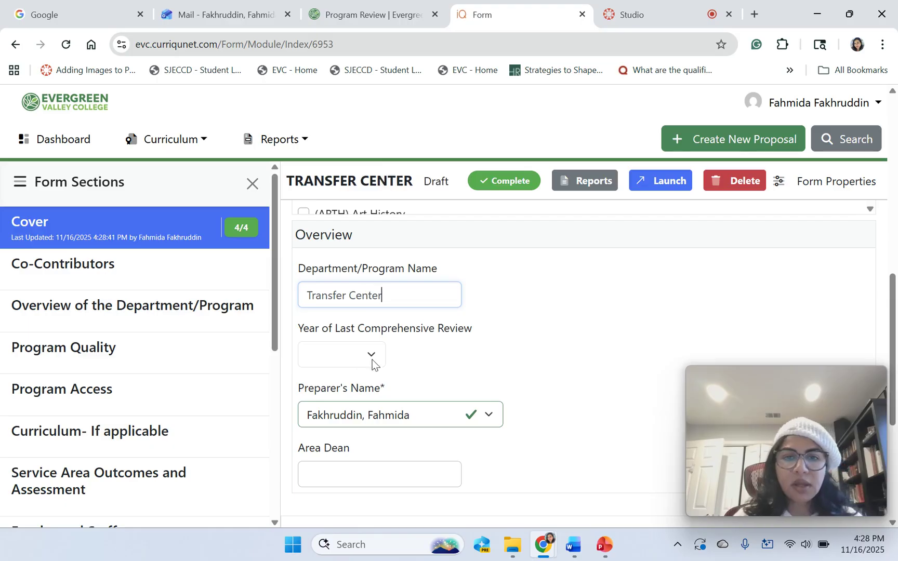
Set the last comprehensive review to 2021-2022 and enter the area dean's full name.
left_click(371, 356)
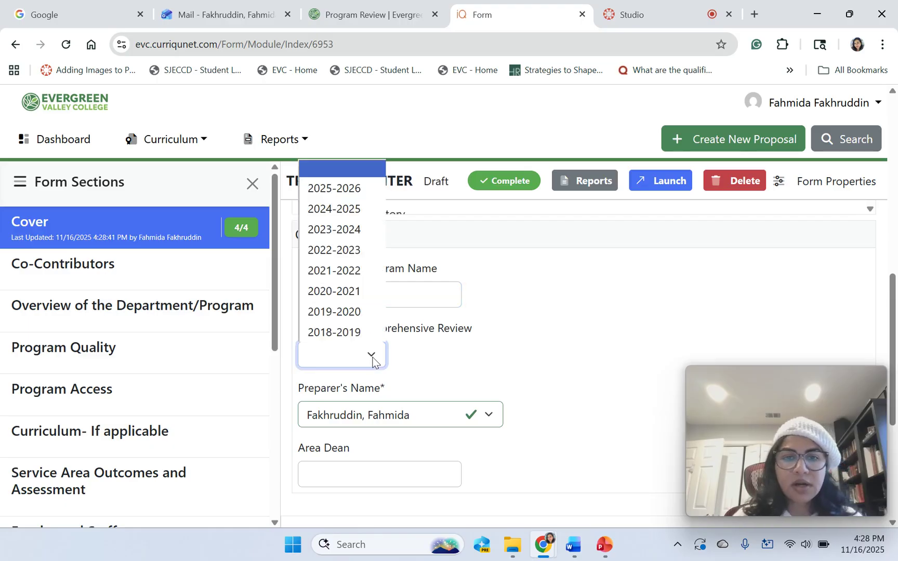
left_click(348, 271)
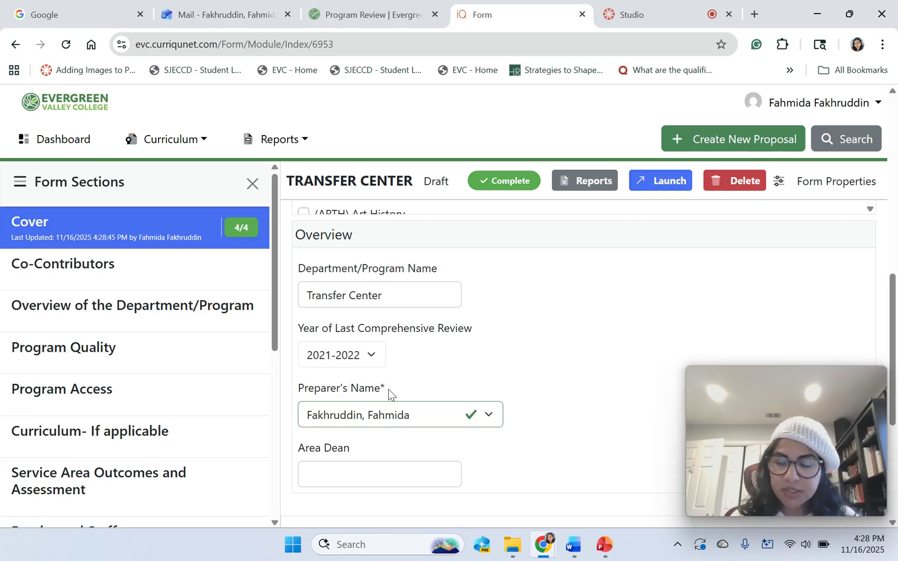
left_click(322, 474)
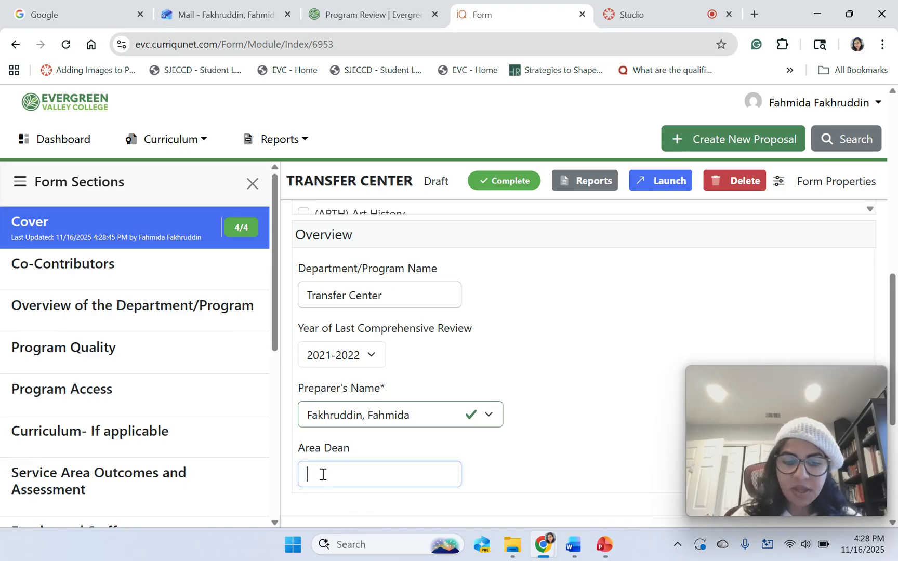
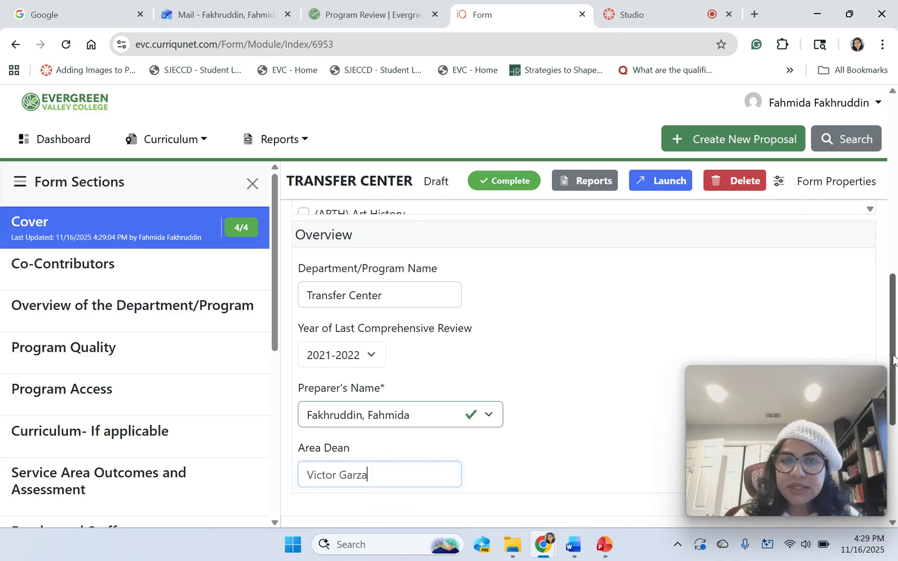
left_click_drag(893, 359, 890, 256)
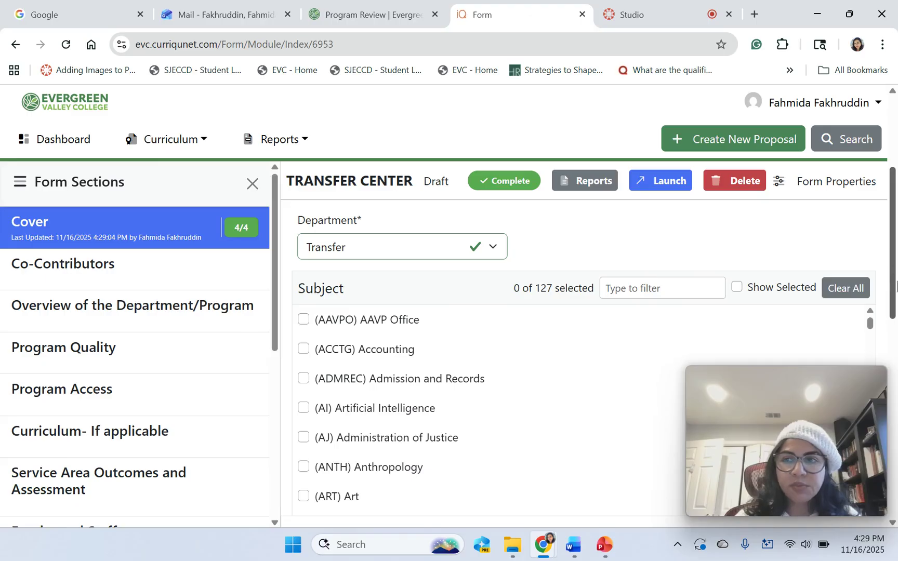
Tick the (TRANSF) Transfer subject checkbox and scroll through the cover to review it.
left_click_drag(893, 294, 892, 454)
left_click(303, 349)
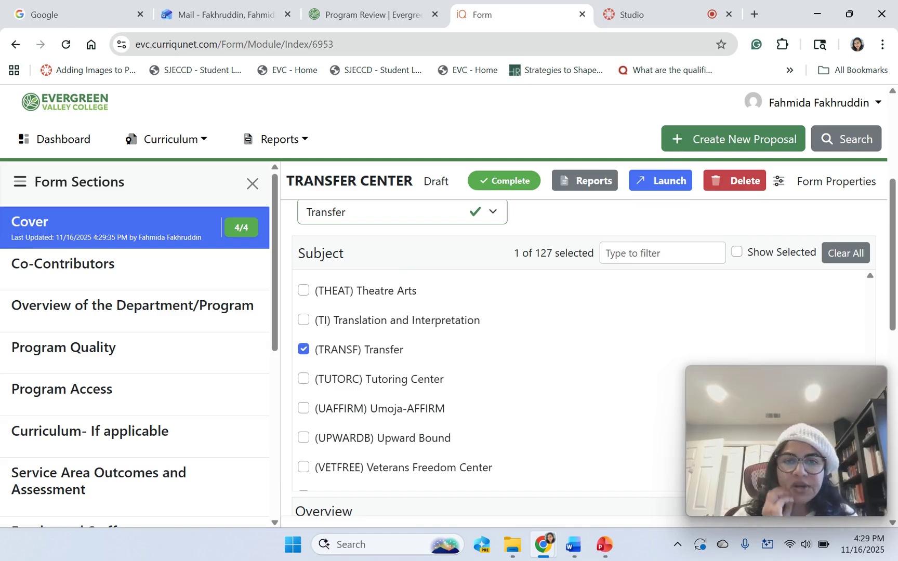
scroll(519, 343, "down", 8)
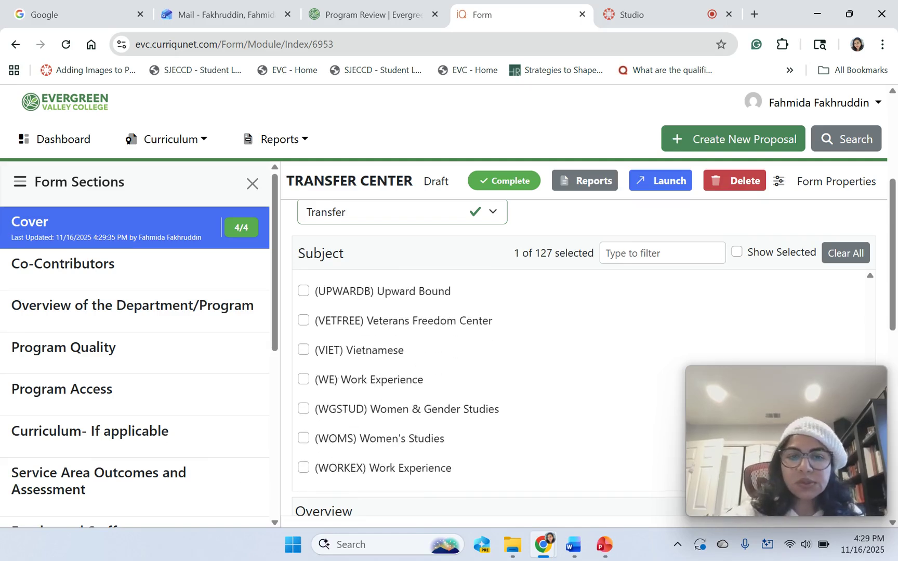
scroll(577, 359, "down", 8)
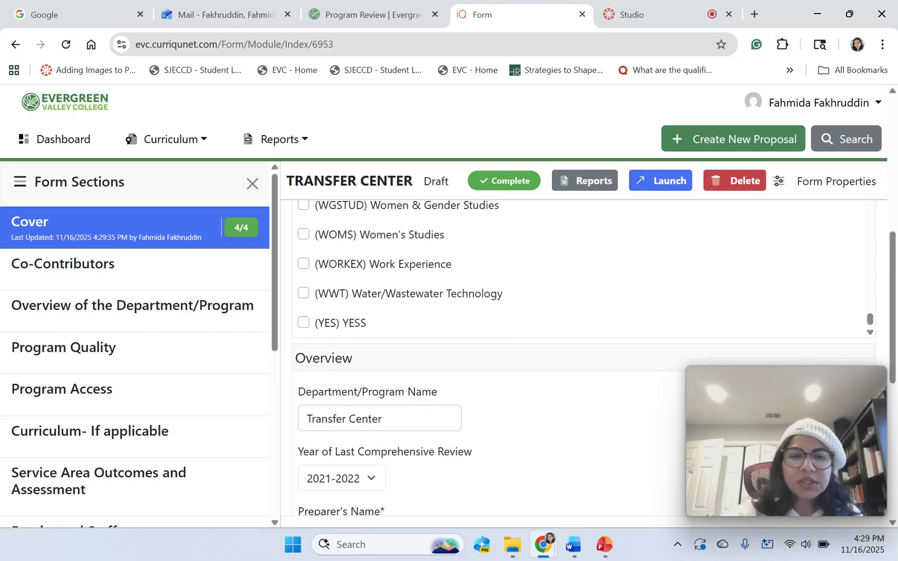
scroll(577, 358, "up", 10)
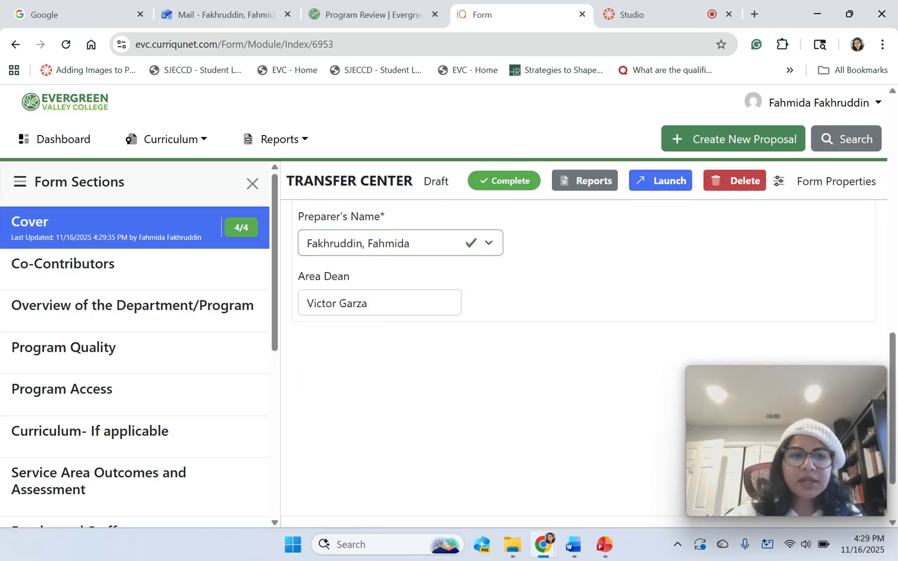
scroll(491, 416, "up", 15)
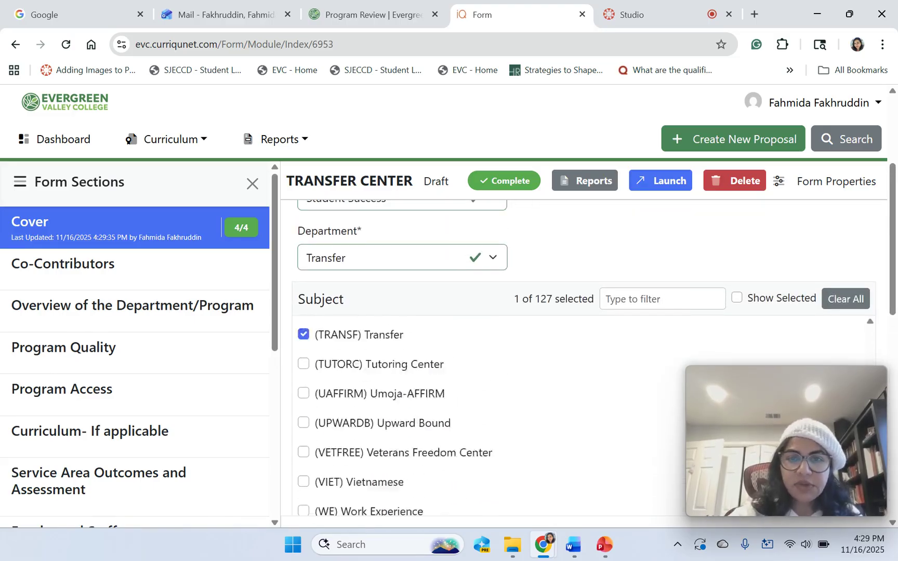
scroll(491, 416, "up", 8)
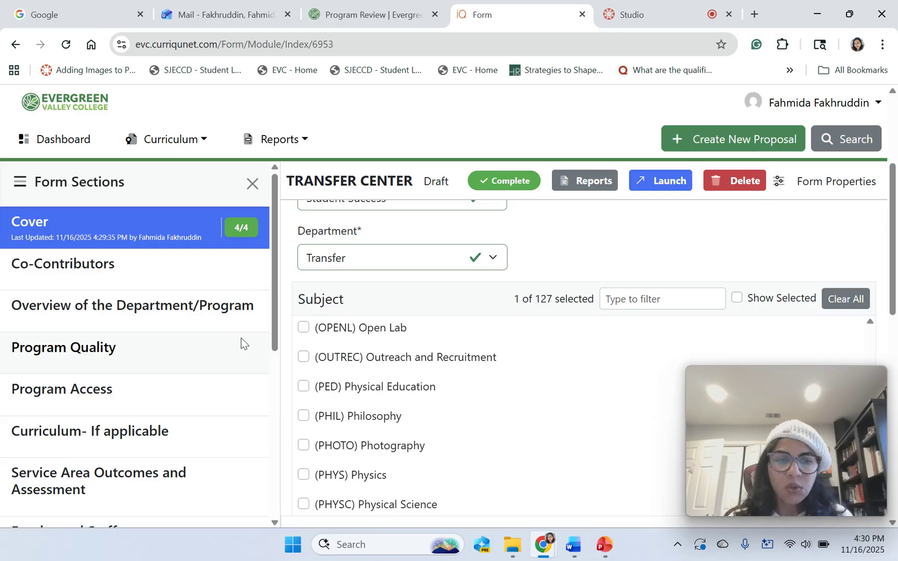
mouse_move(276, 334)
left_mouse_down()
mouse_move(292, 415)
mouse_move(290, 479)
mouse_move(285, 469)
left_mouse_up()
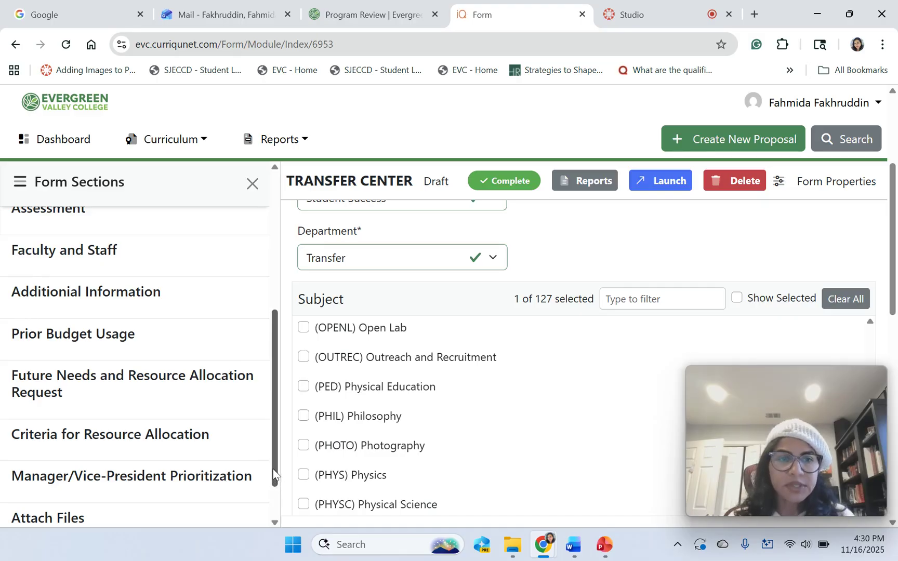
left_click_drag(273, 474, 261, 315)
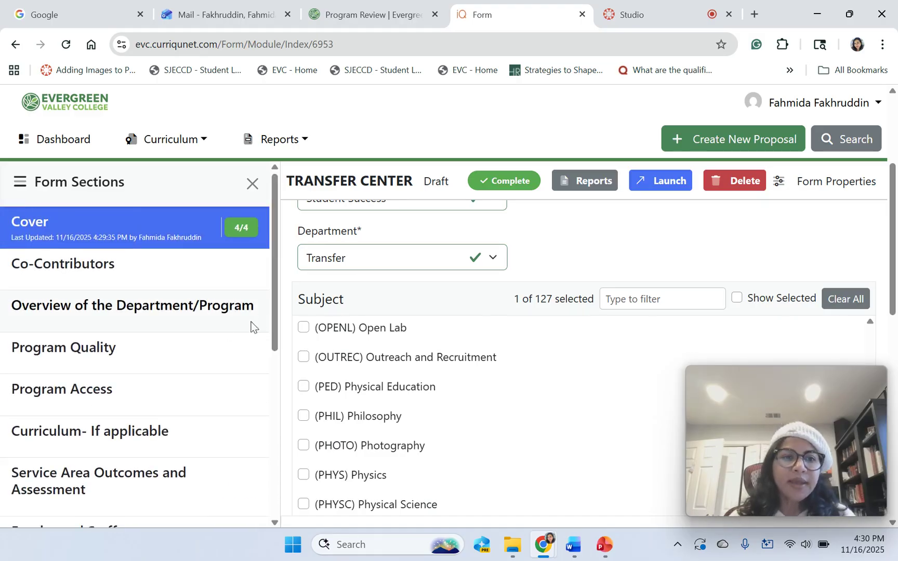
Switch to the Co-Contributors section and open Form Properties on its Contributor(s) tab.
left_click(77, 270)
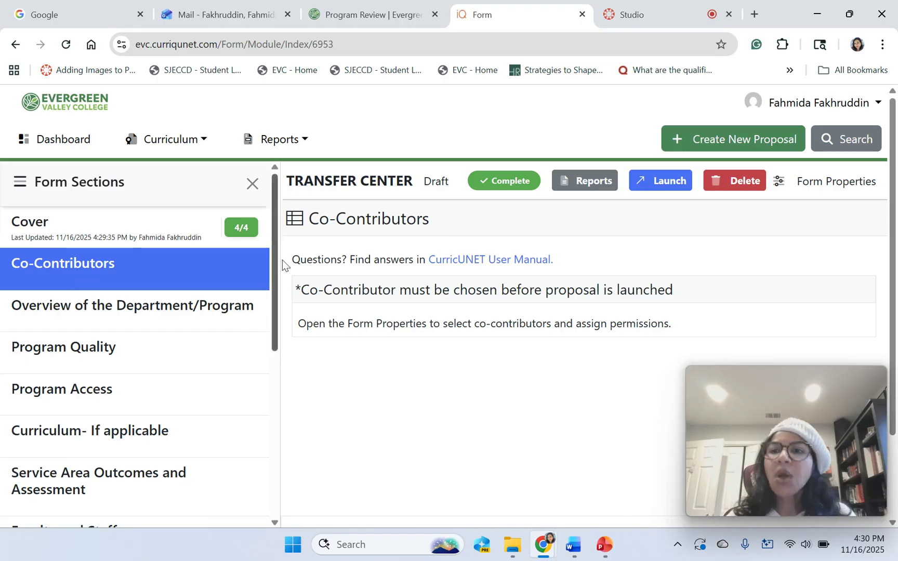
left_click(828, 183)
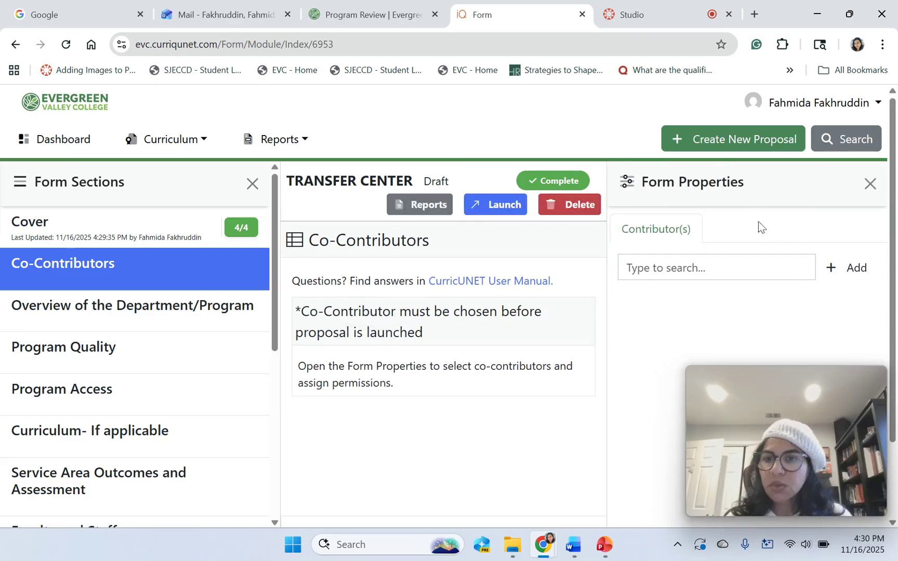
Add a colleague found by name search as co-contributor, checking all section permissions.
left_click(679, 270)
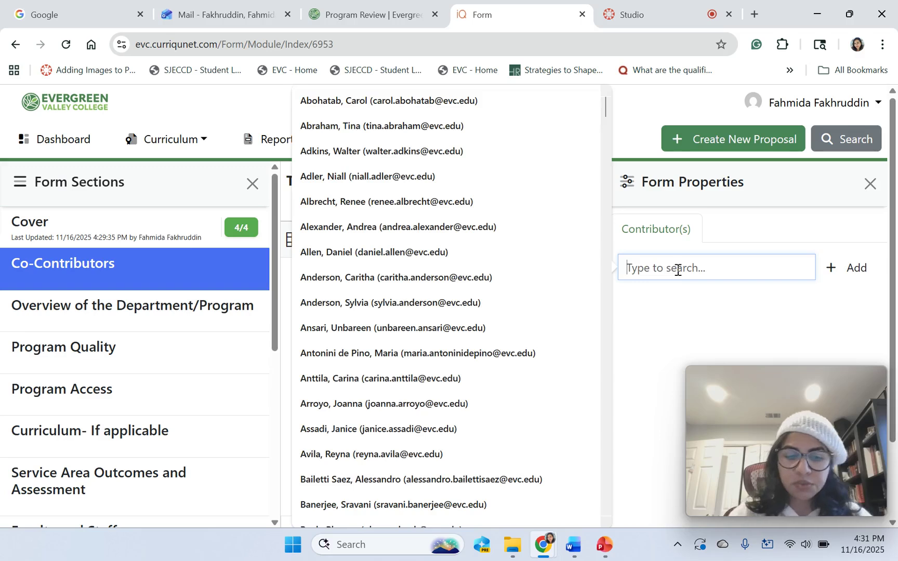
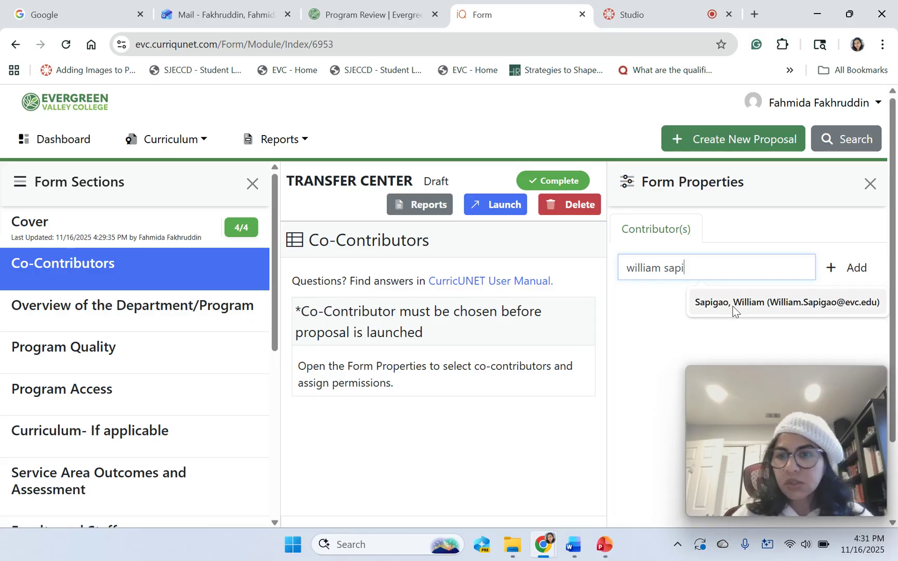
left_click(731, 304)
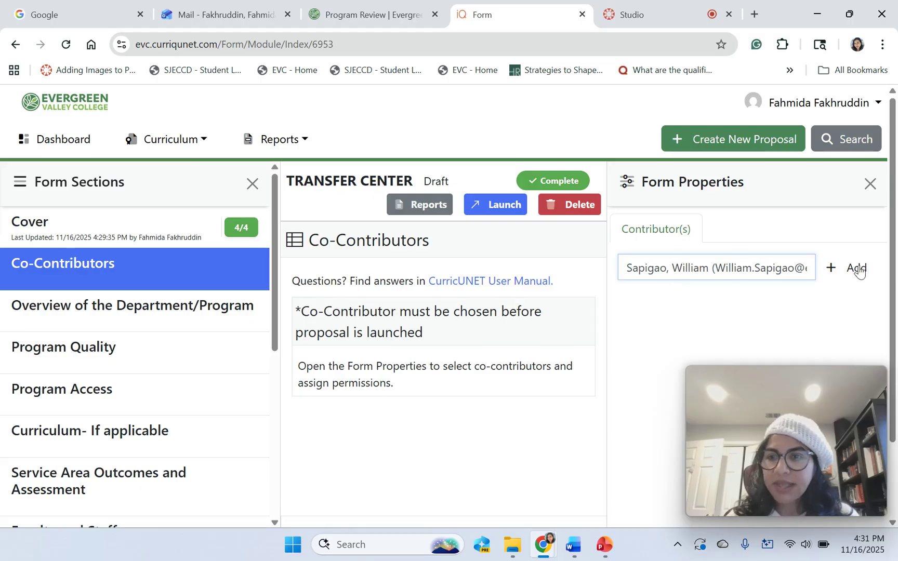
left_click(857, 268)
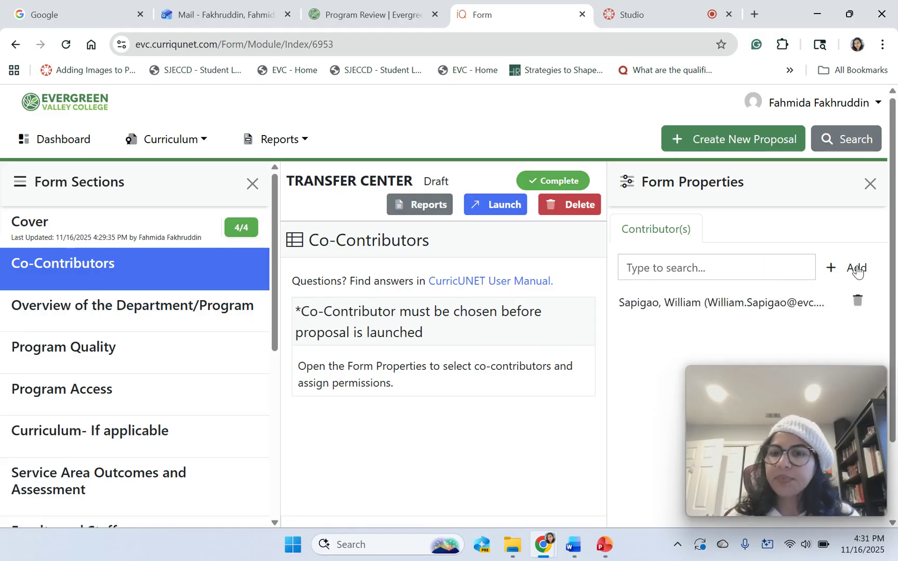
left_click(663, 306)
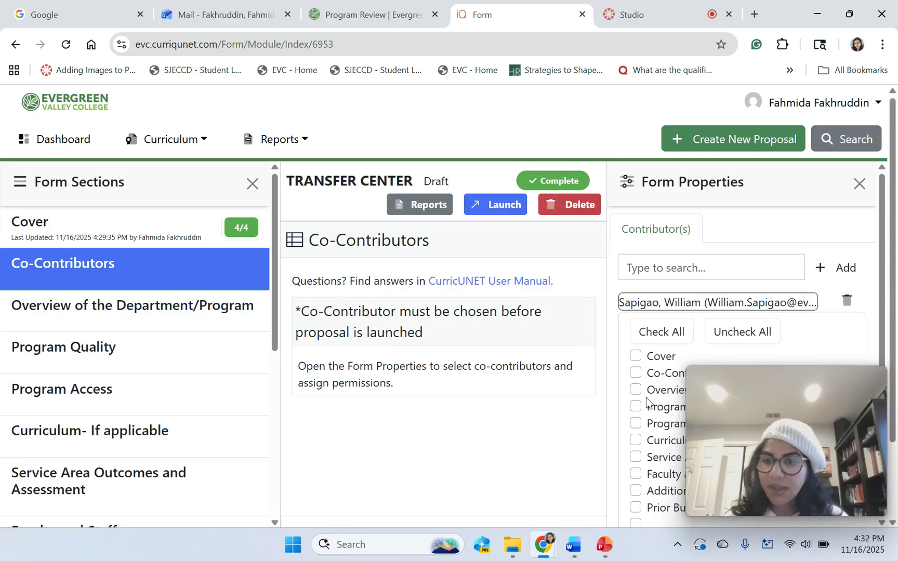
left_click(667, 334)
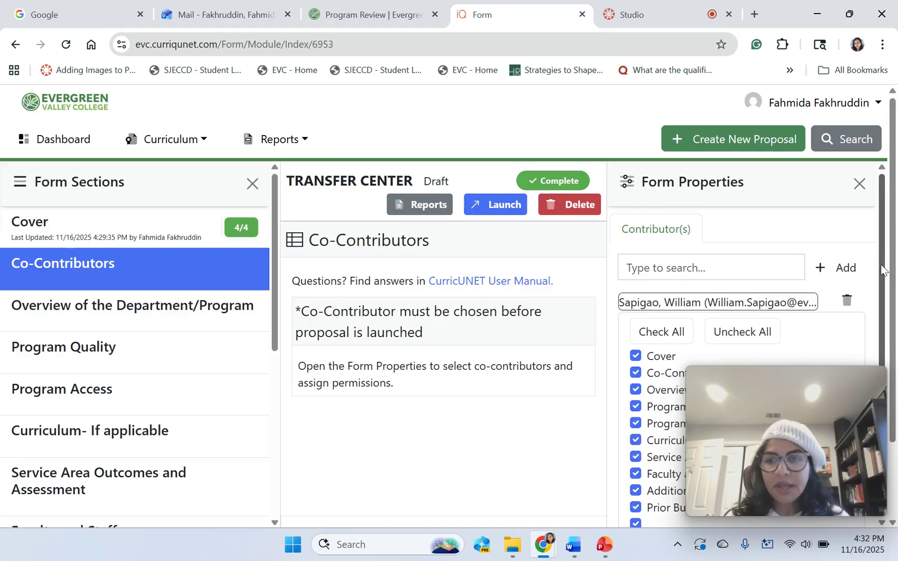
scroll(887, 291, "down", 1)
scroll(883, 260, "up", 1)
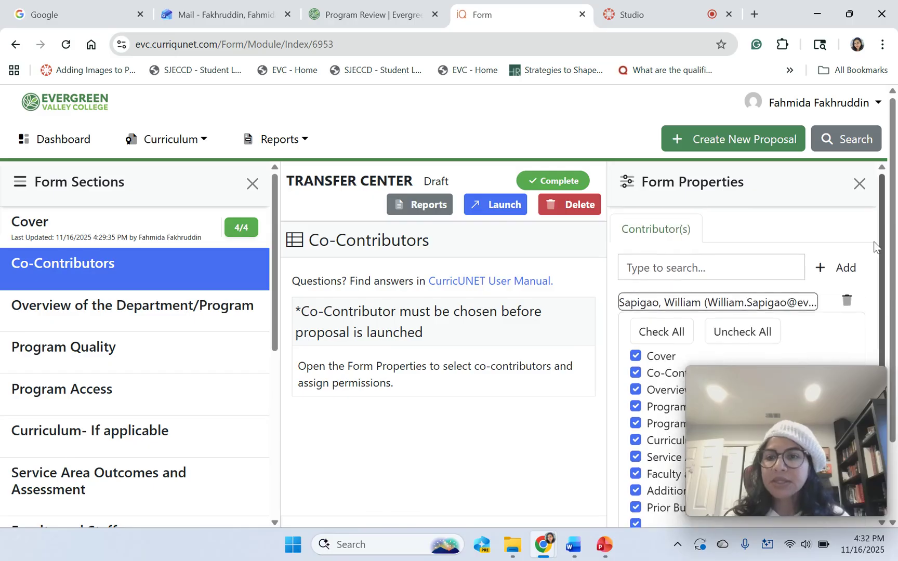
Add the area dean as a second co-contributor.
left_click(711, 272)
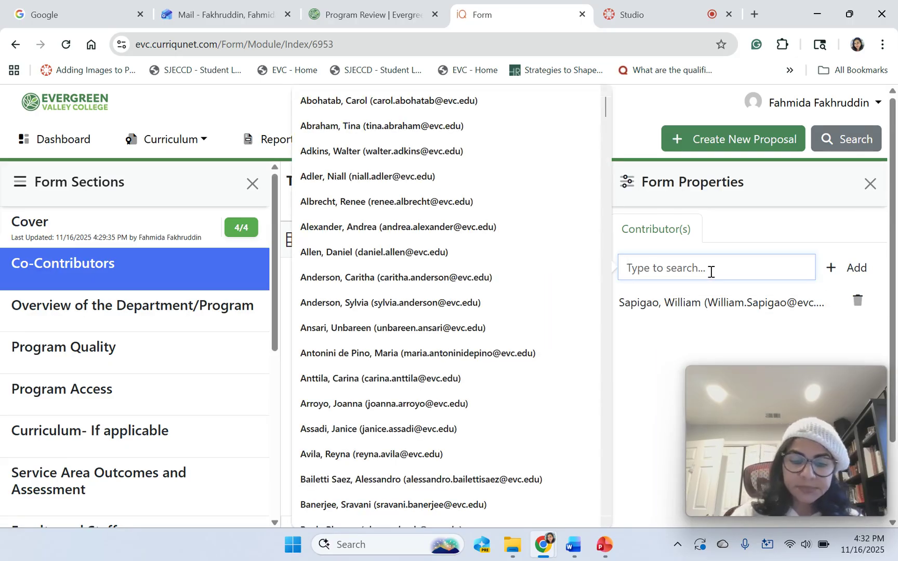
type("gar")
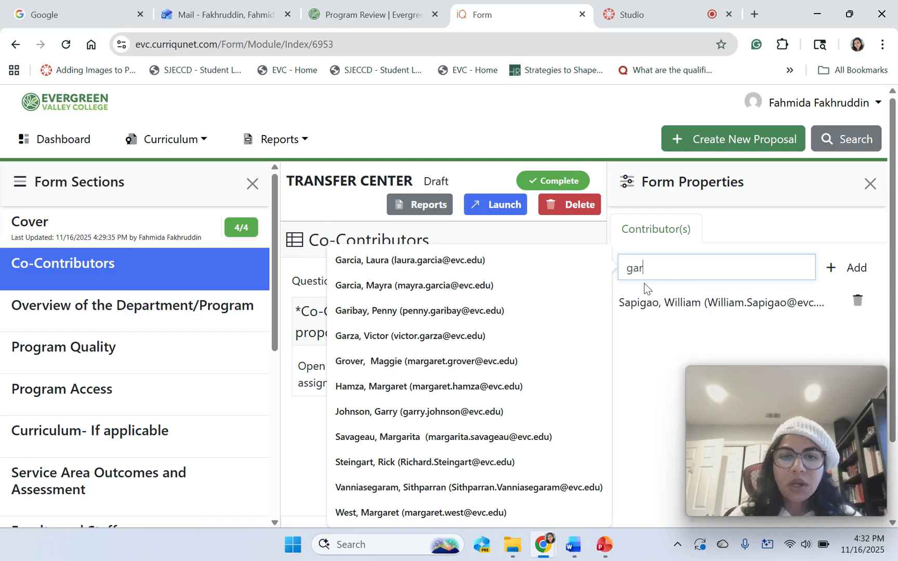
left_click(477, 337)
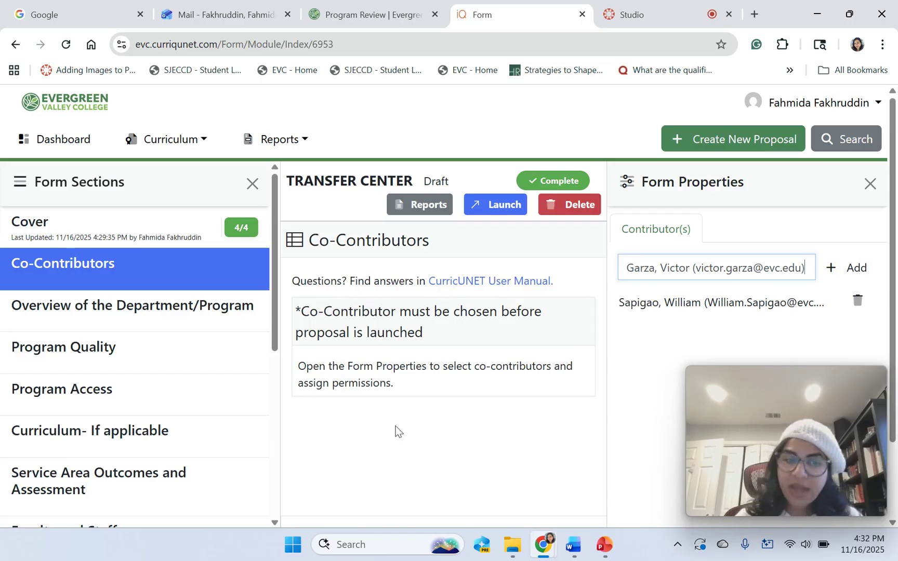
left_click_drag(275, 338, 283, 535)
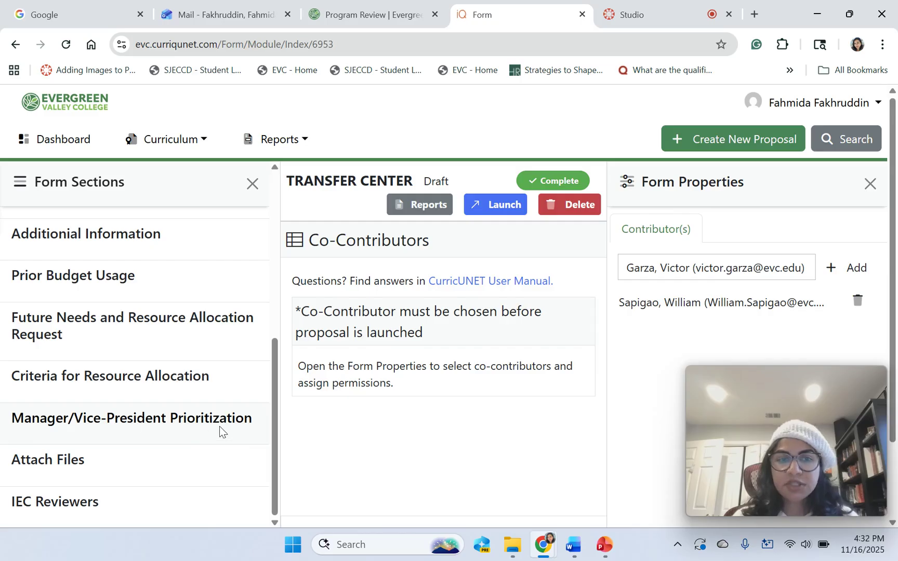
left_click_drag(275, 457, 263, 282)
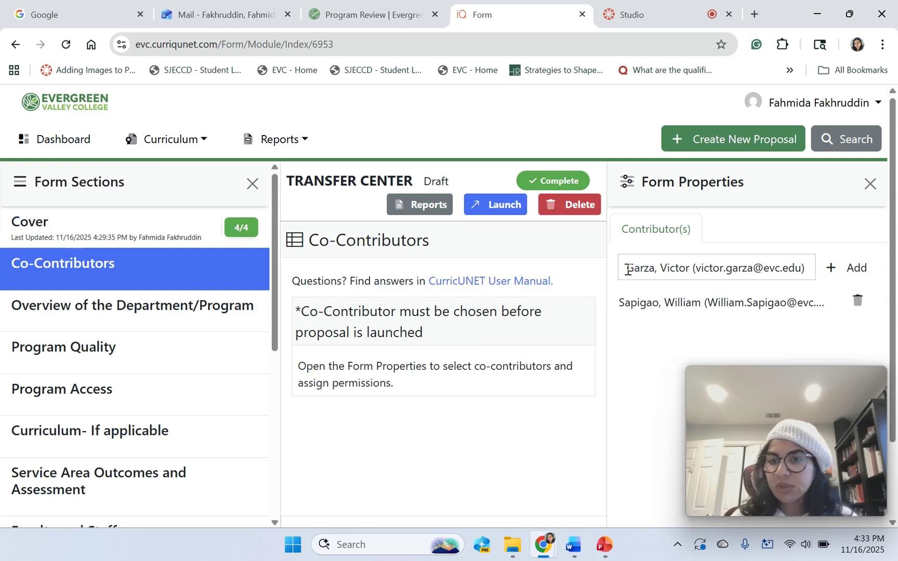
left_click(856, 270)
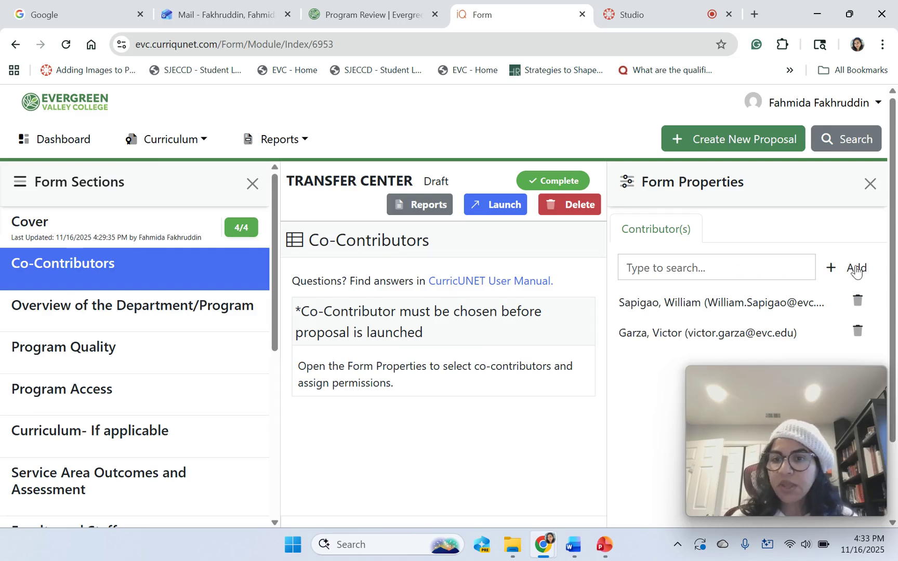
Grant the area dean Manager/Vice-President Prioritization permission and close Form Properties.
left_click(730, 335)
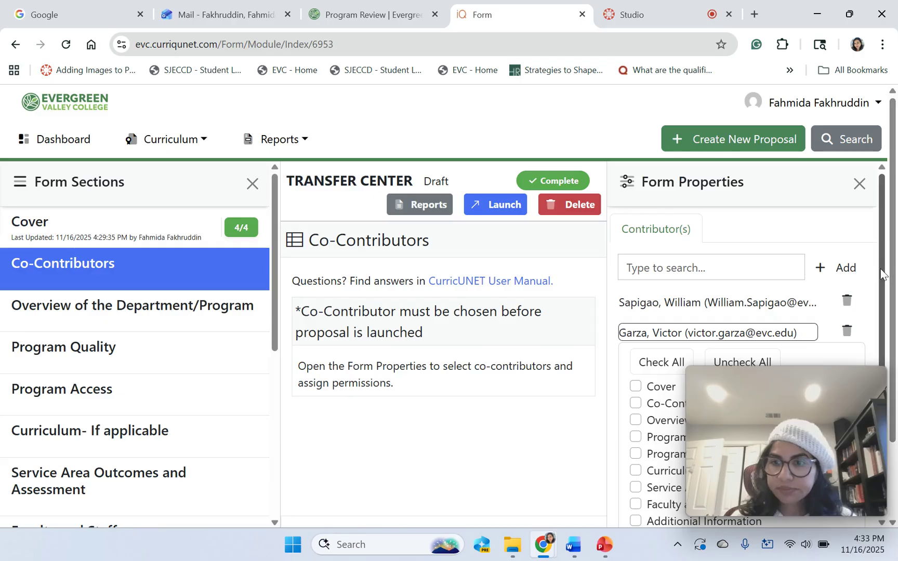
left_click_drag(894, 270, 895, 346)
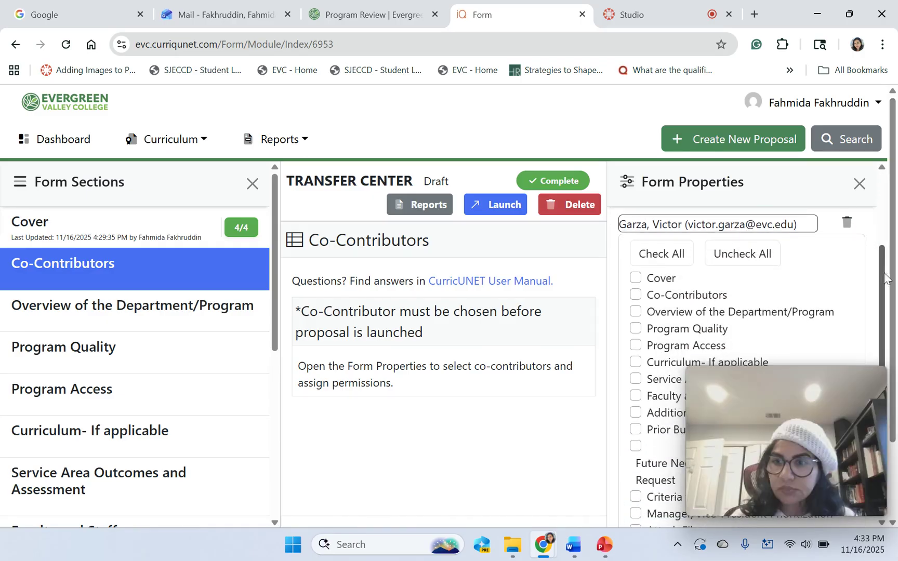
scroll(881, 291, "down", 1)
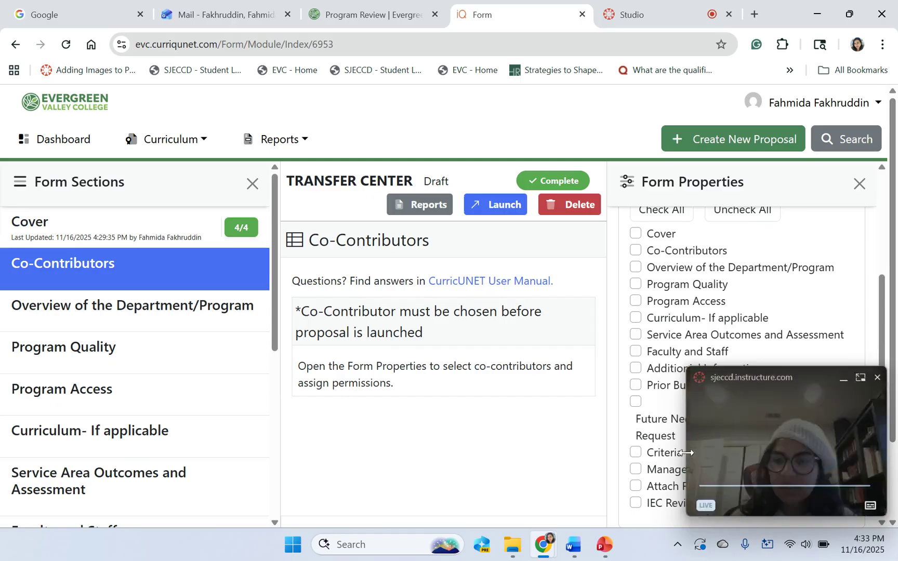
left_click(635, 469)
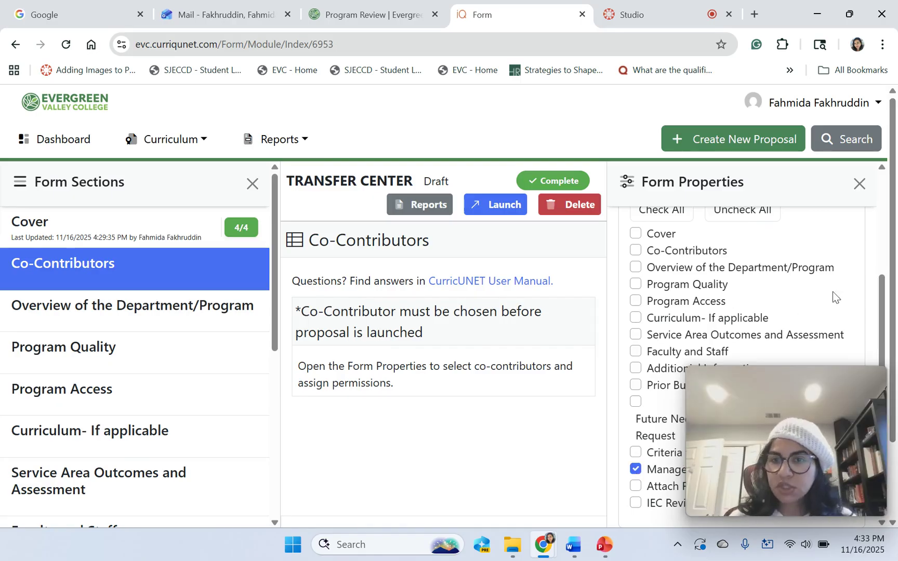
left_click_drag(873, 300, 875, 205)
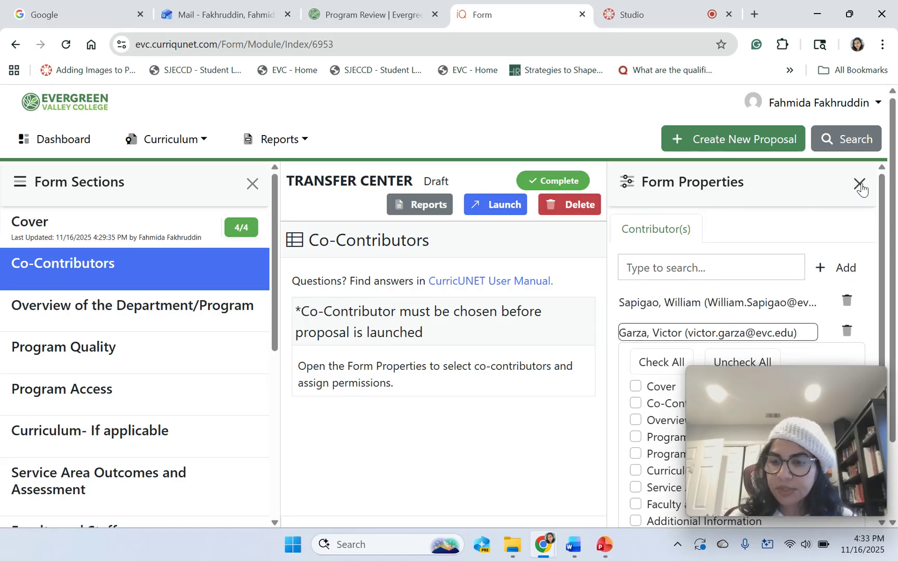
left_click(861, 184)
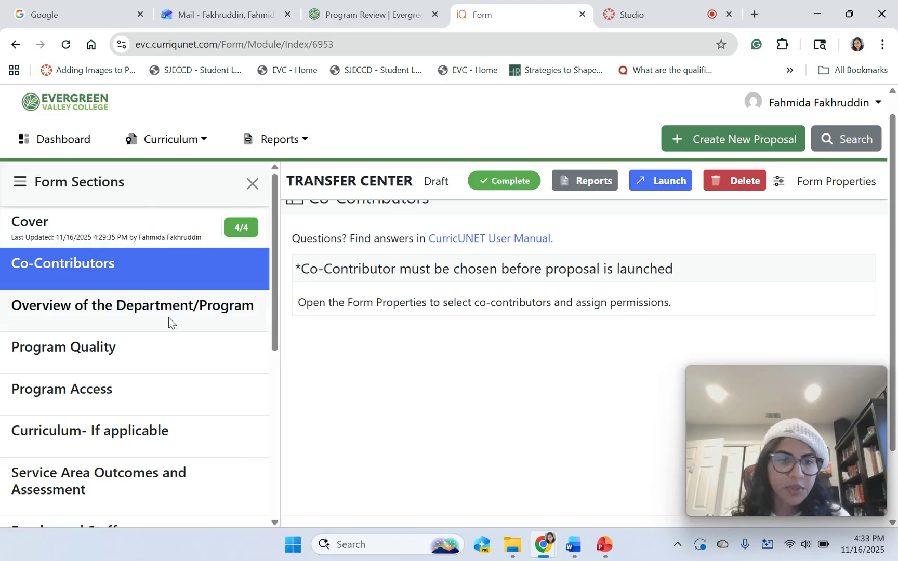
Open Overview of the Department/Program and scroll to its four unchecked guiding prompts.
left_click(130, 318)
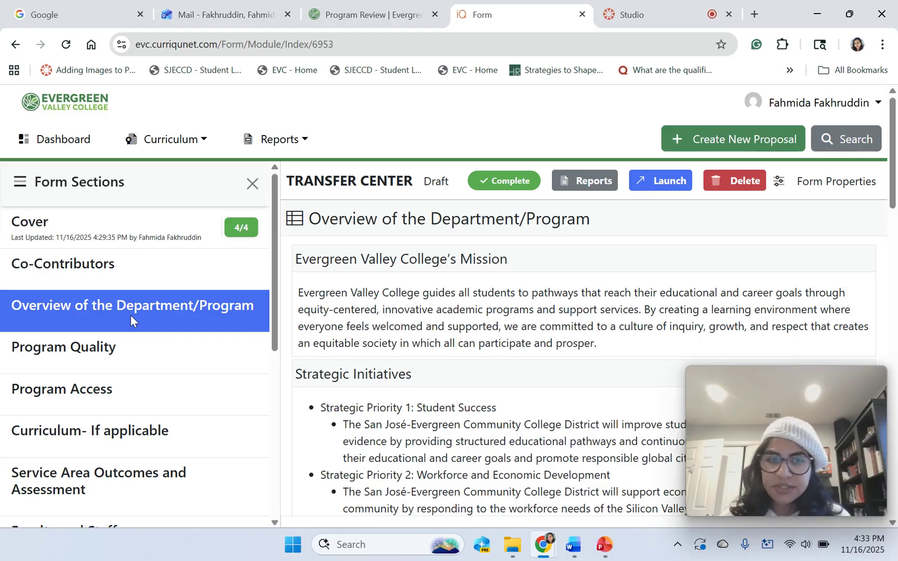
scroll(582, 358, "down", 3)
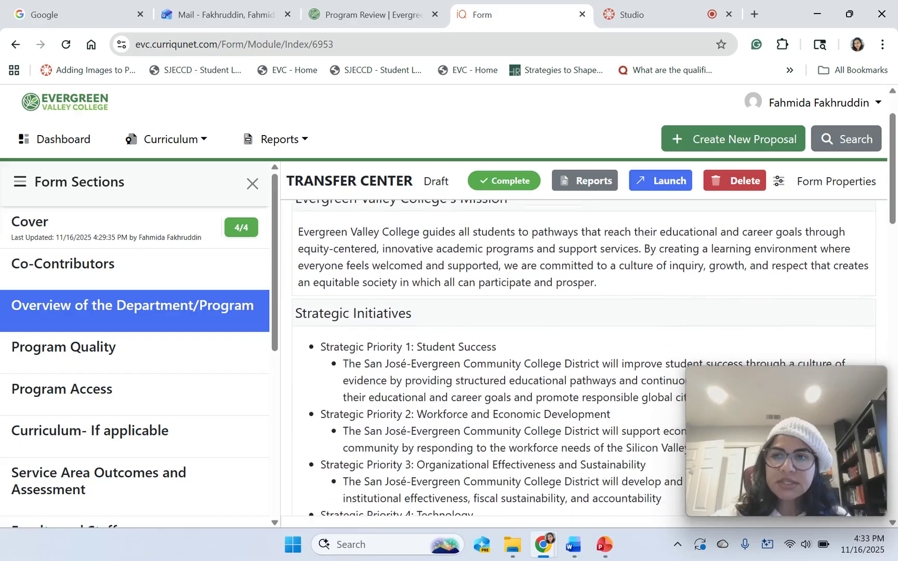
scroll(582, 359, "down", 4)
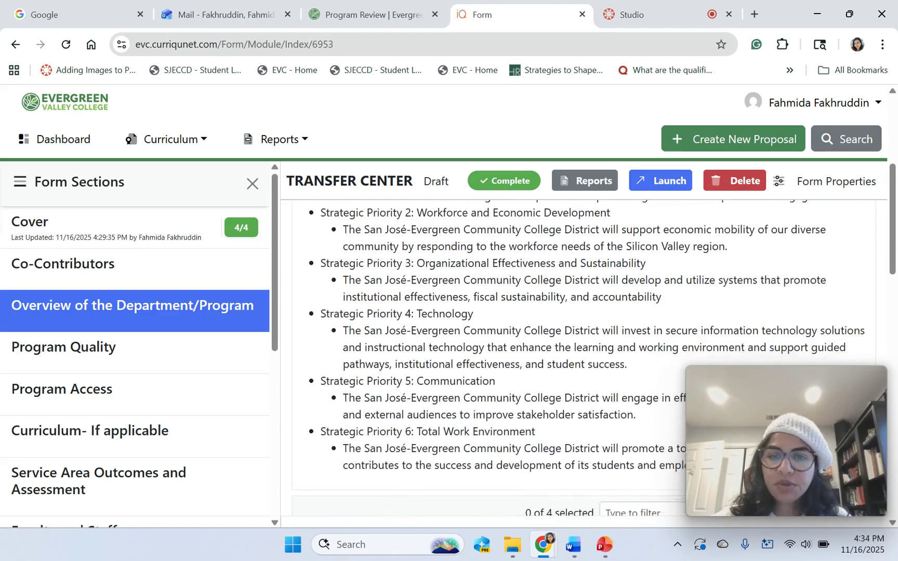
scroll(582, 359, "down", 5)
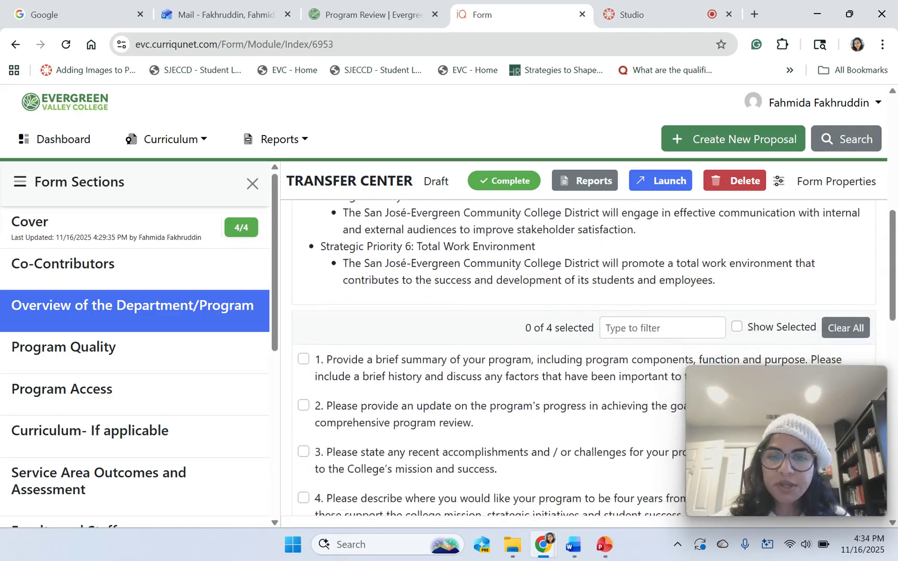
scroll(582, 359, "down", 1)
scroll(582, 358, "up", 1)
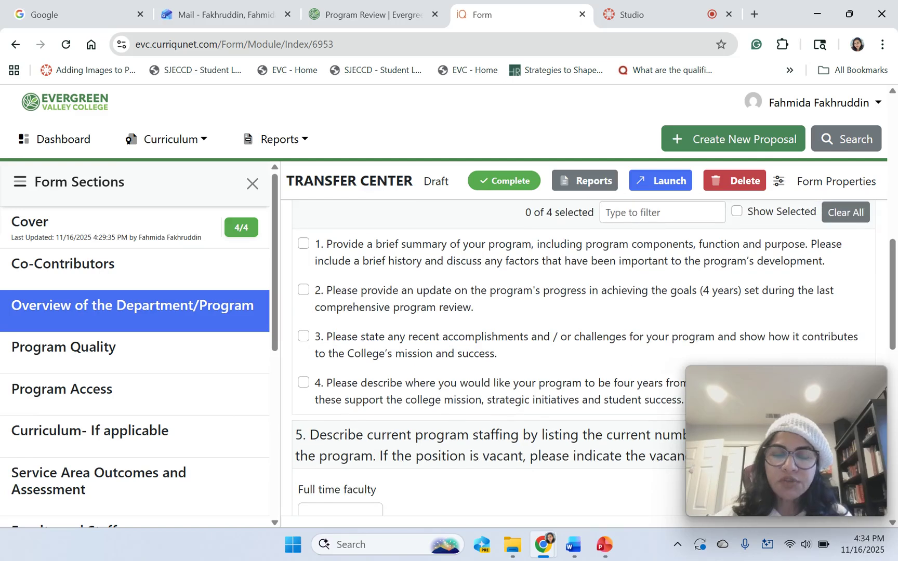
Include Overview question 1 and bring its empty rich-text answer box into view.
left_click(304, 244)
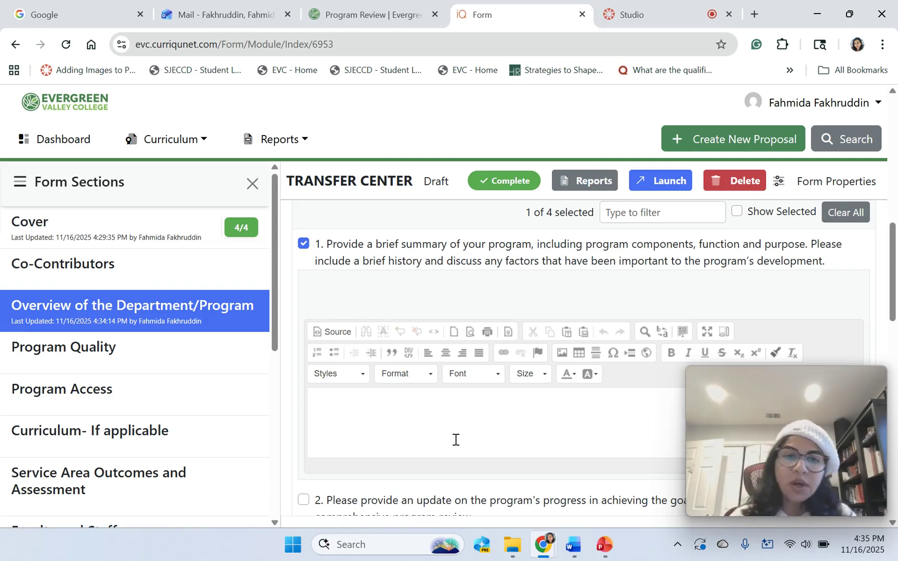
left_click_drag(276, 337, 294, 488)
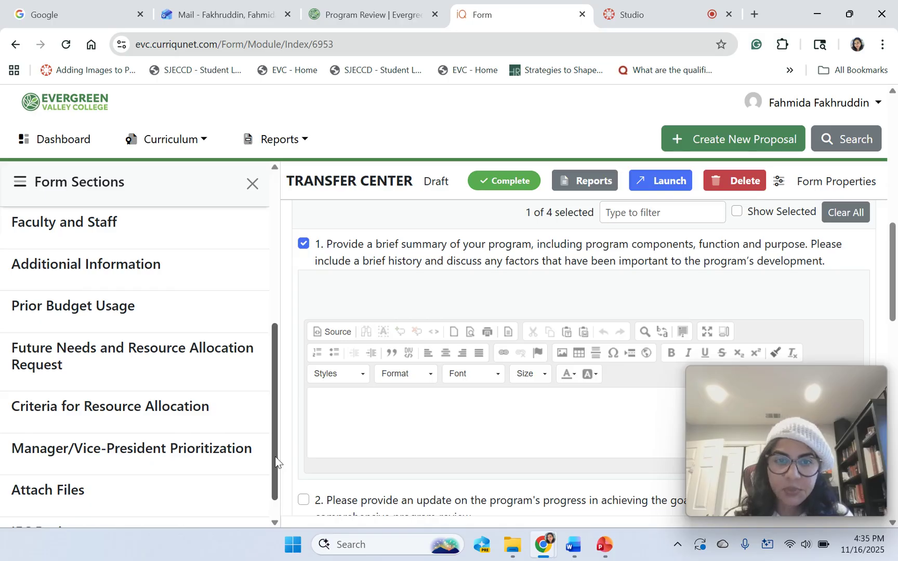
right_click(268, 360)
left_click(269, 360)
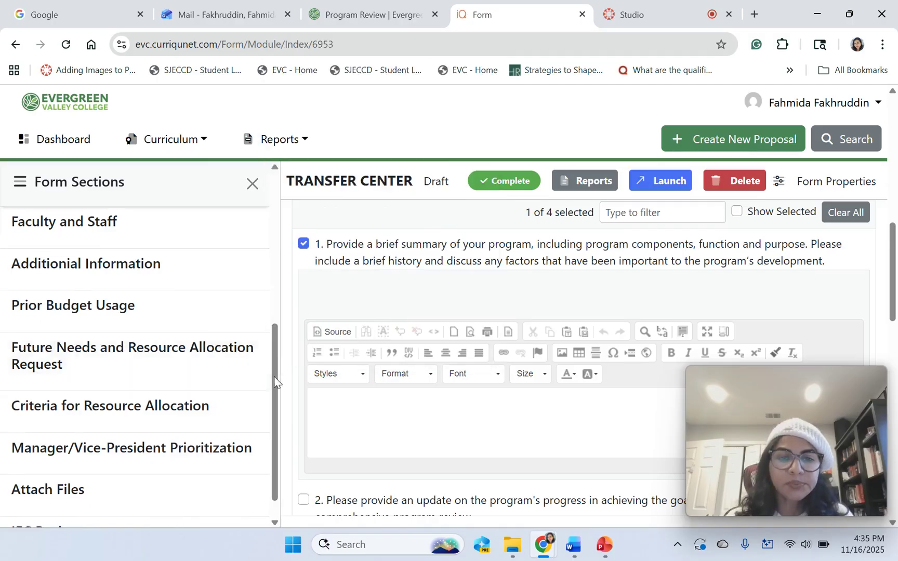
left_click_drag(269, 360, 268, 240)
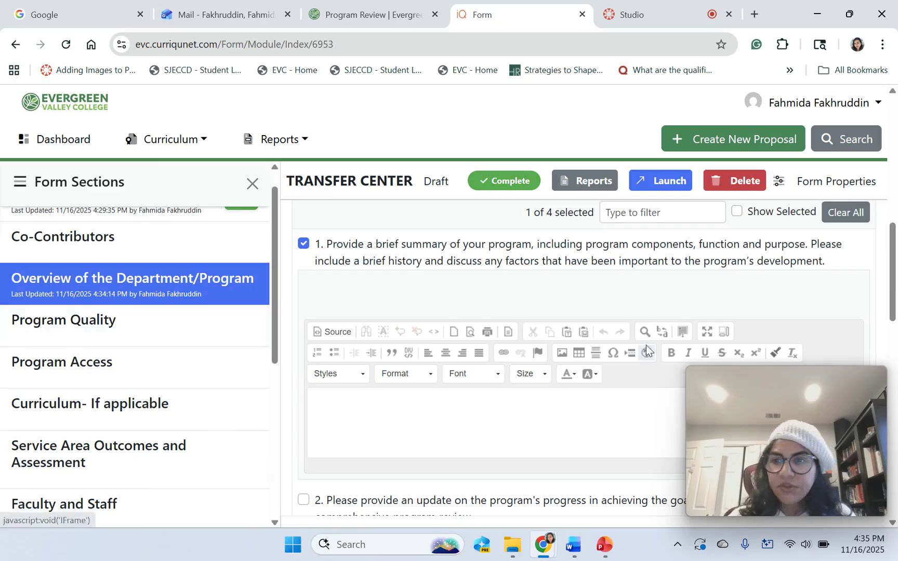
left_click_drag(894, 240, 895, 270)
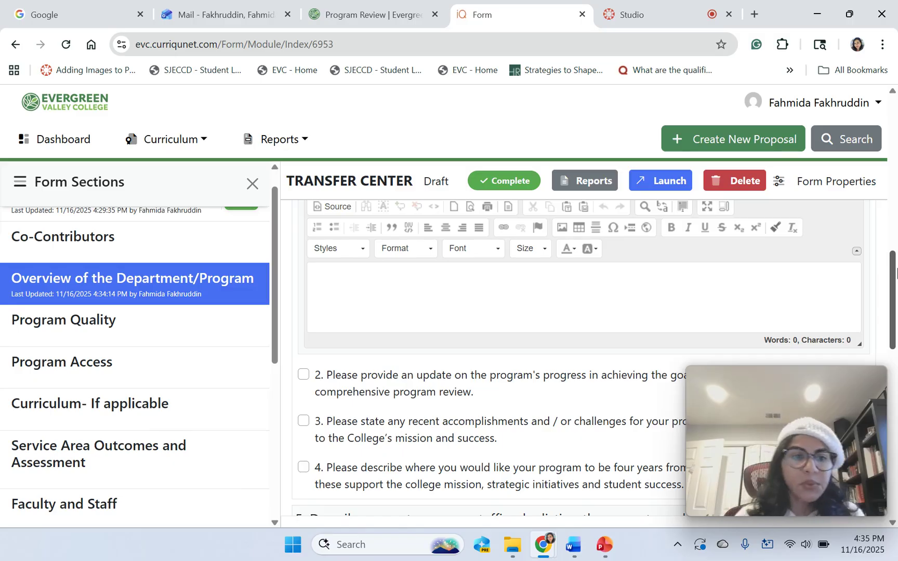
Include Program Quality question 1 for answering, then continue to Program Access.
left_click(114, 331)
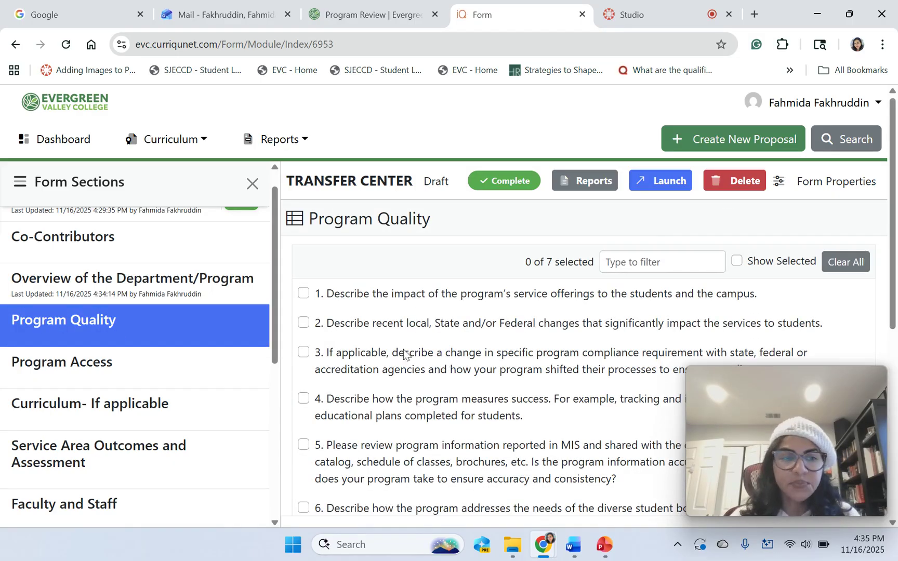
left_click(304, 294)
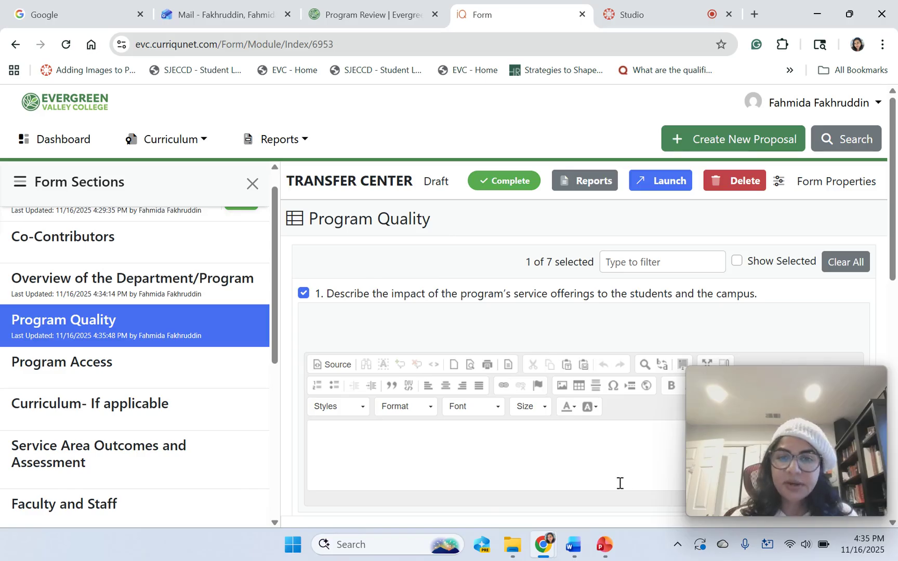
left_click(56, 366)
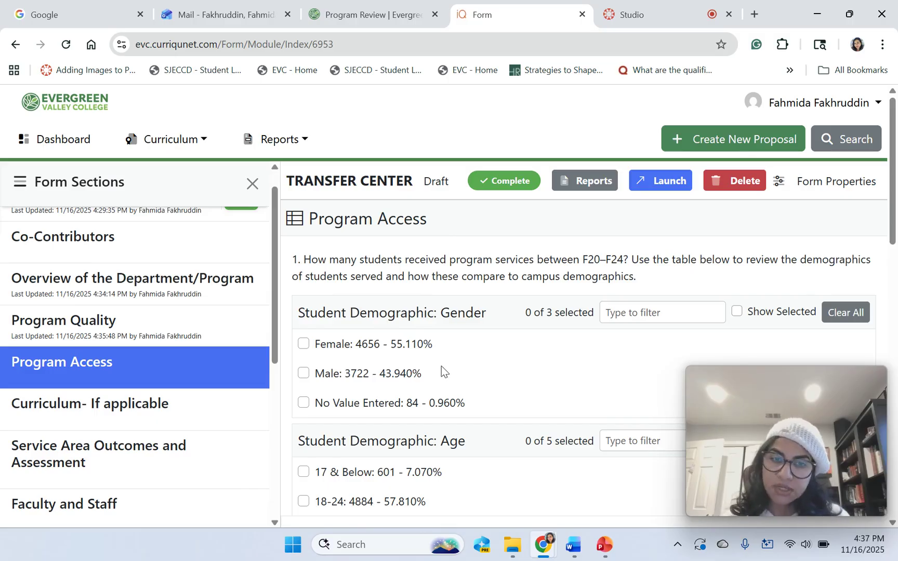
Include the Female demographic row and Program Access question a.
left_click(304, 344)
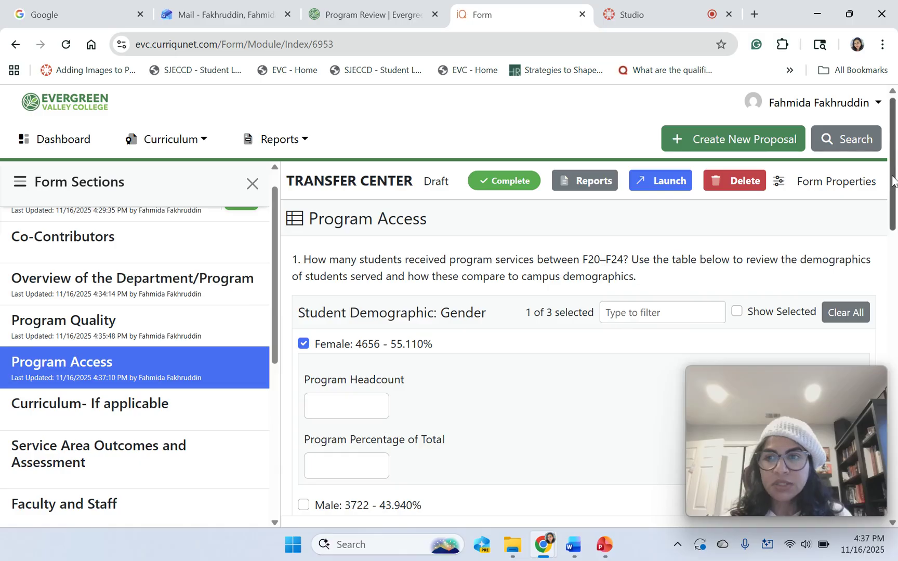
left_click_drag(893, 181, 895, 364)
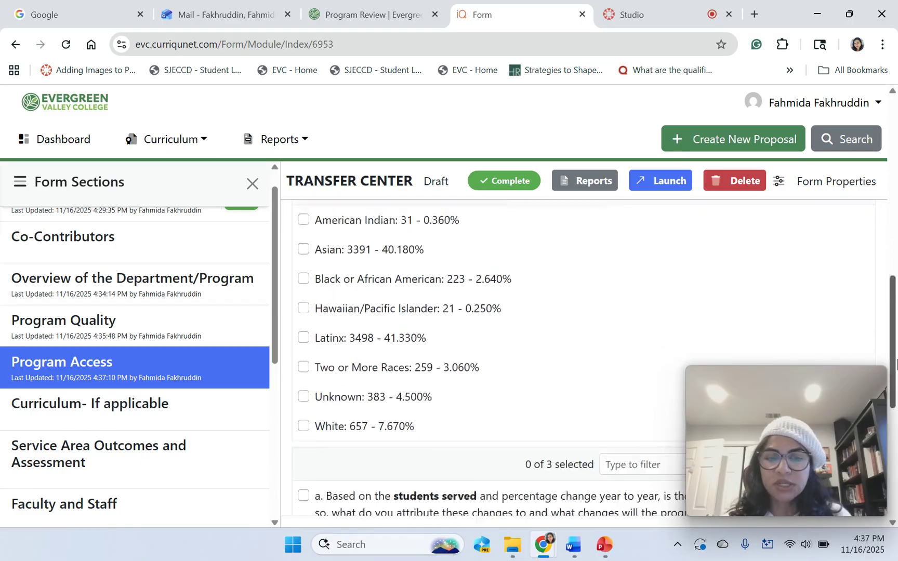
scroll(896, 364, "down", 6)
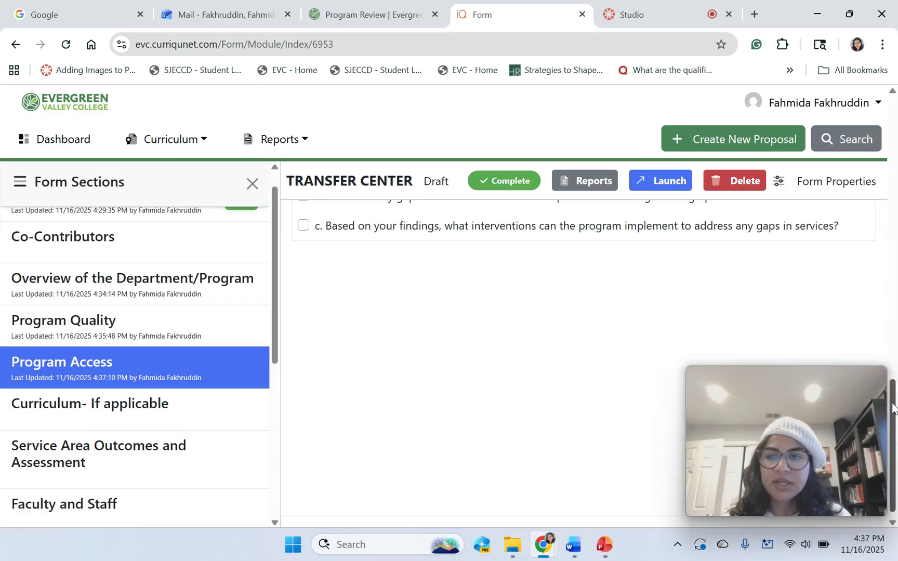
left_click_drag(894, 408, 893, 336)
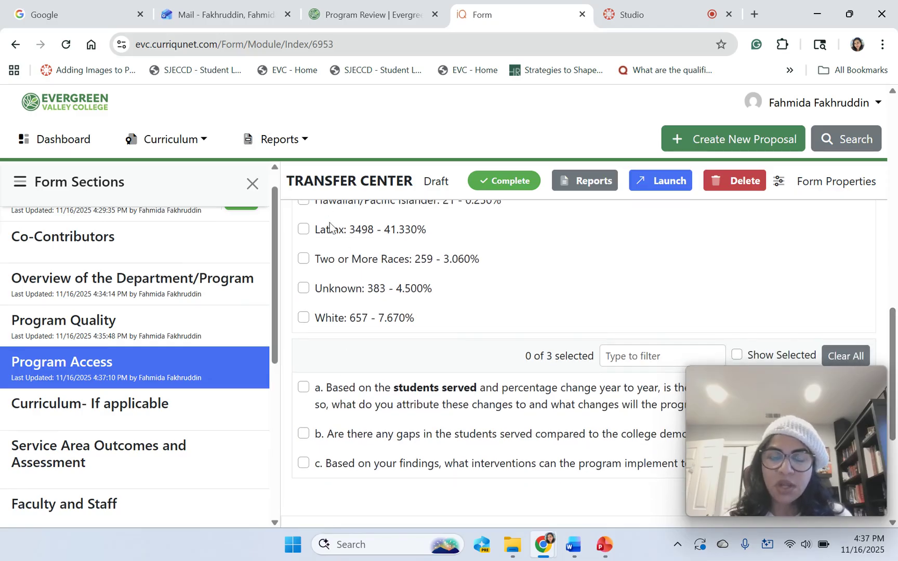
left_click(303, 388)
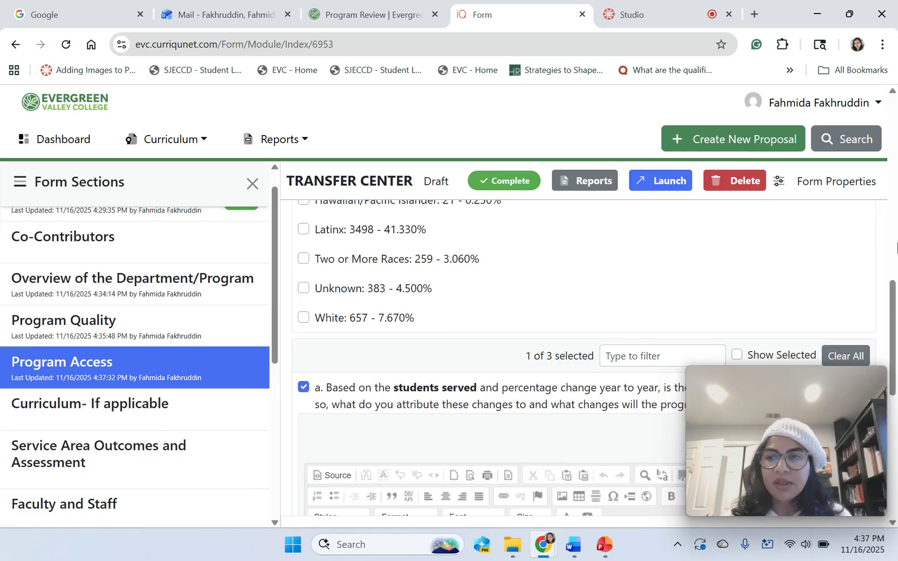
left_click_drag(894, 301, 894, 180)
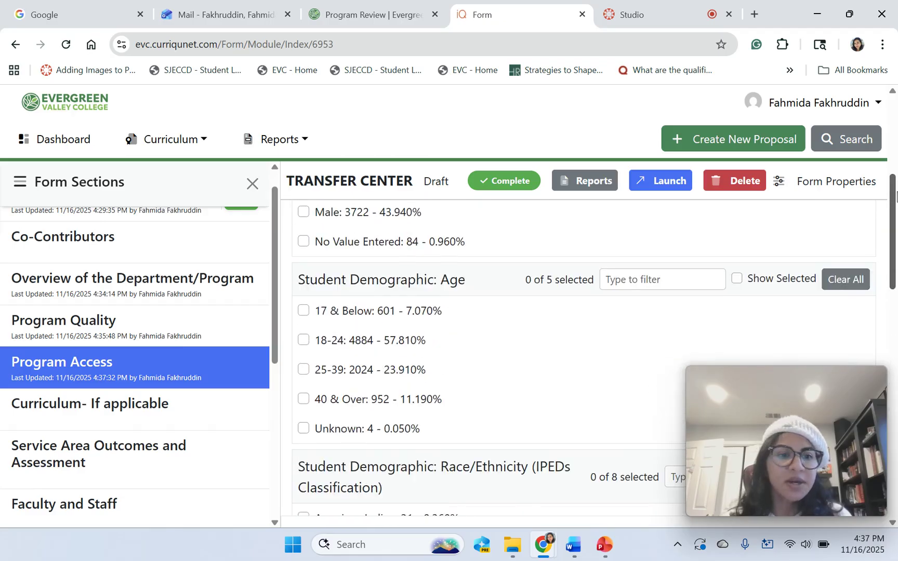
left_click(140, 407)
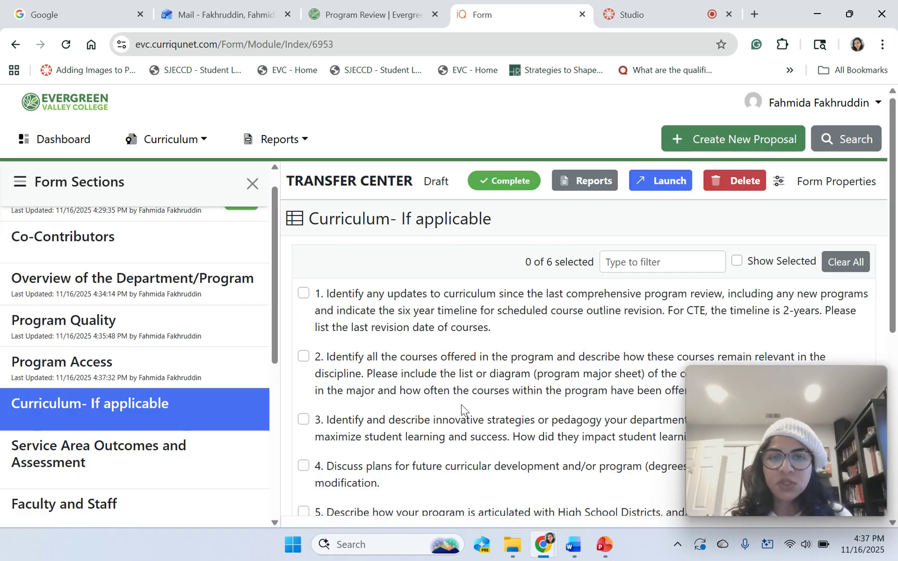
Include Curriculum question 1 and answer it with 'N/A'.
left_click(303, 294)
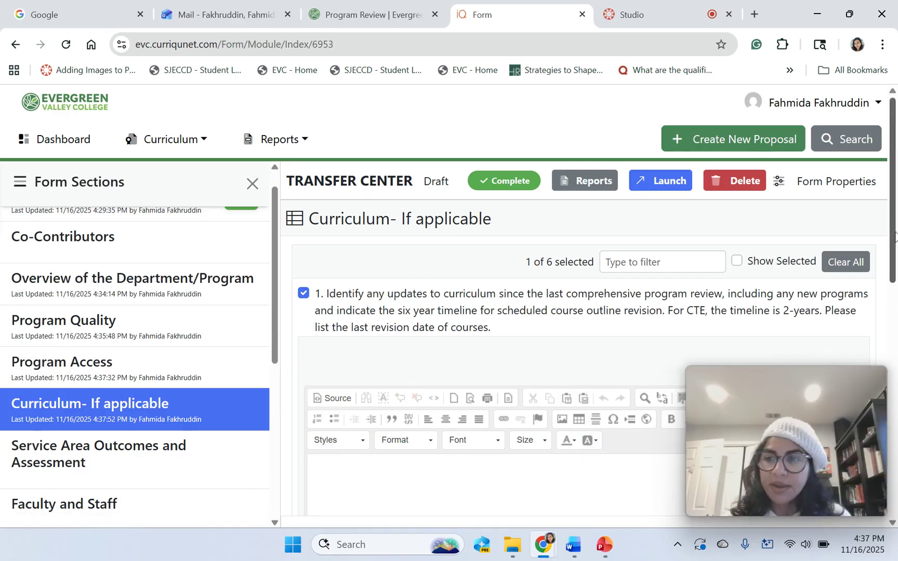
left_click_drag(894, 239, 894, 281)
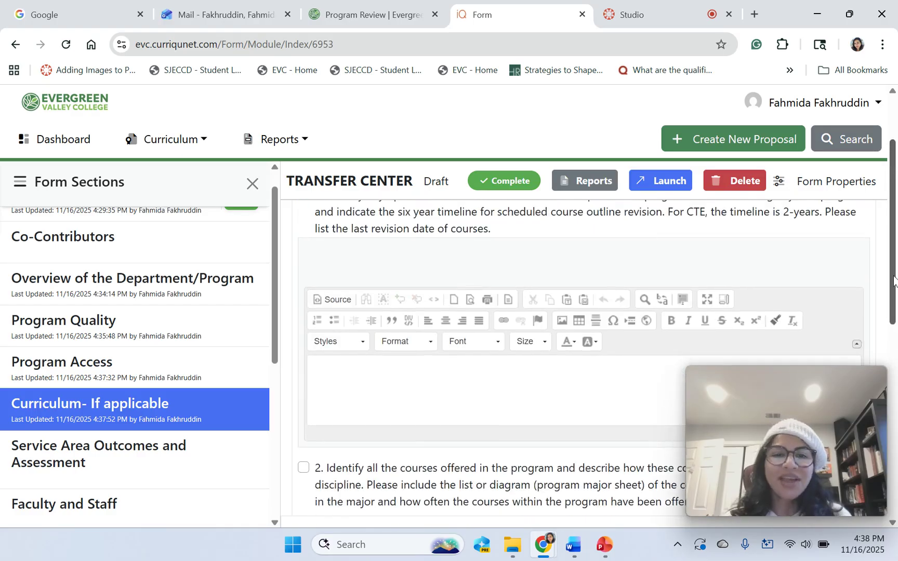
left_click(362, 373)
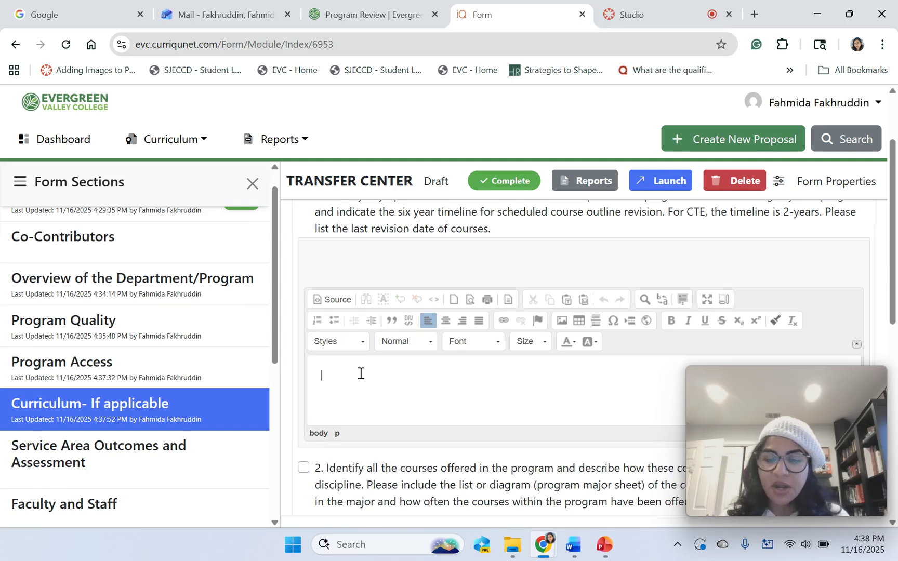
type("N/A")
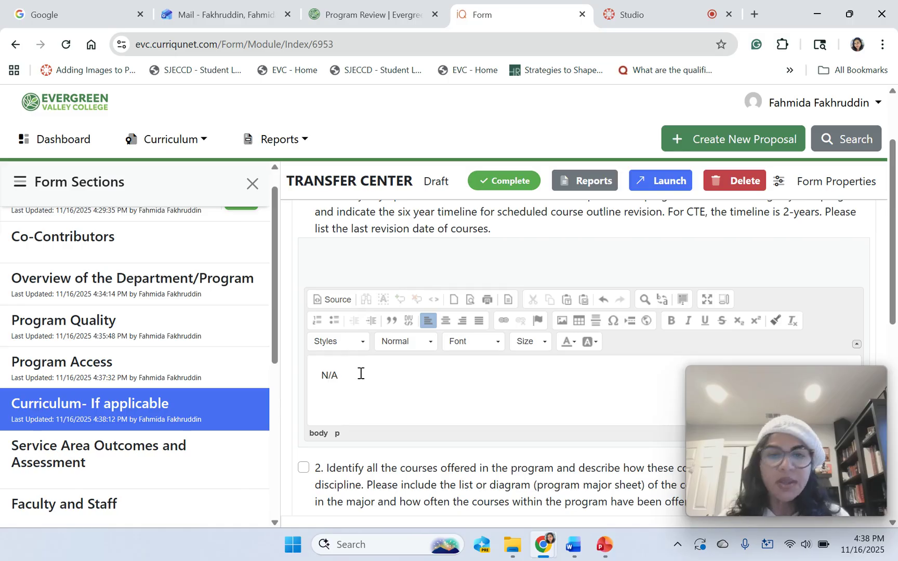
left_click(124, 460)
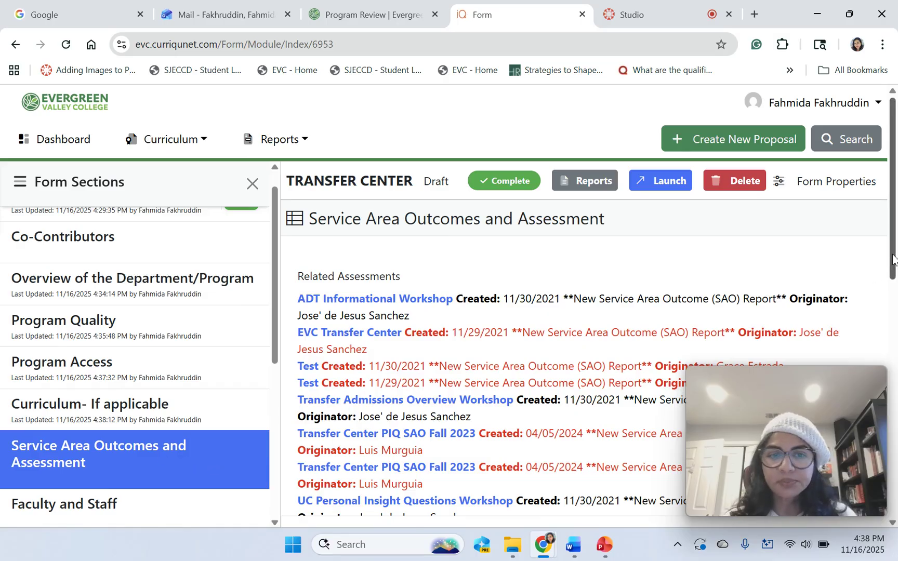
left_click_drag(893, 260, 886, 239)
scroll(895, 352, "down", 4)
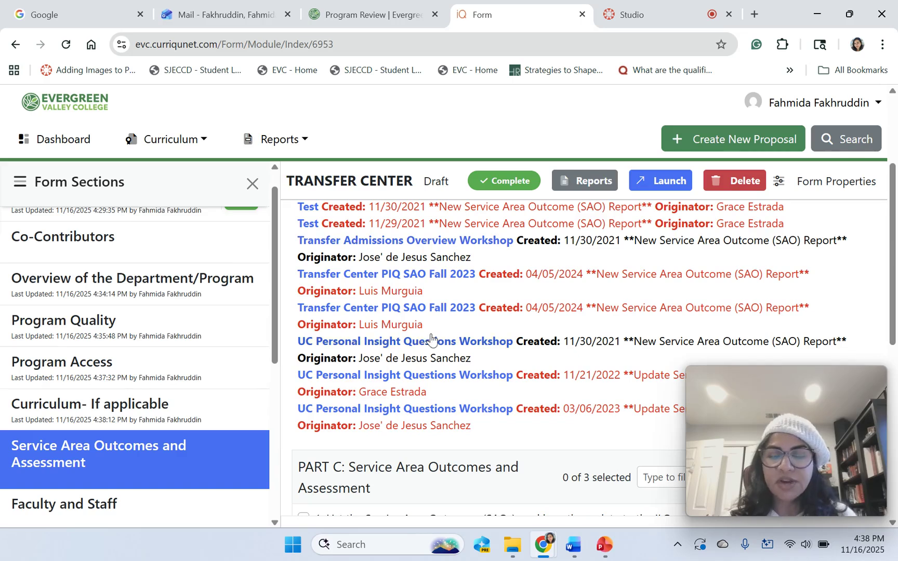
left_click_drag(892, 290, 884, 235)
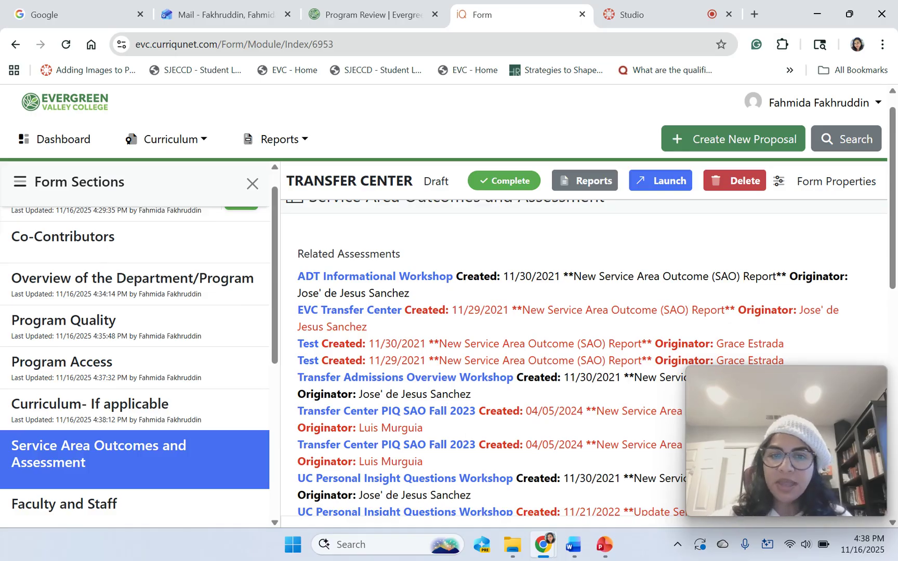
scroll(460, 431, "down", 3)
scroll(460, 431, "down", 1)
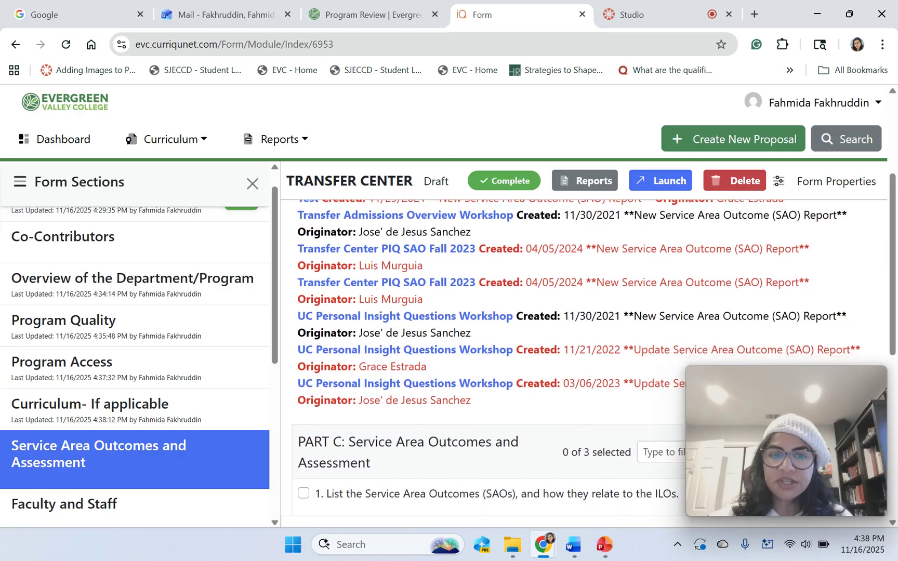
scroll(461, 431, "up", 1)
scroll(460, 431, "up", 2)
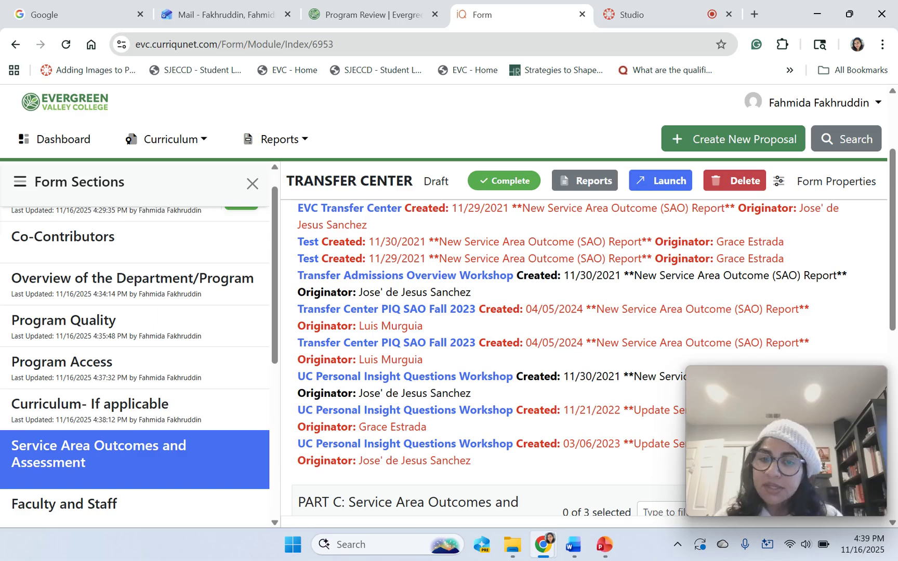
scroll(460, 431, "down", 1)
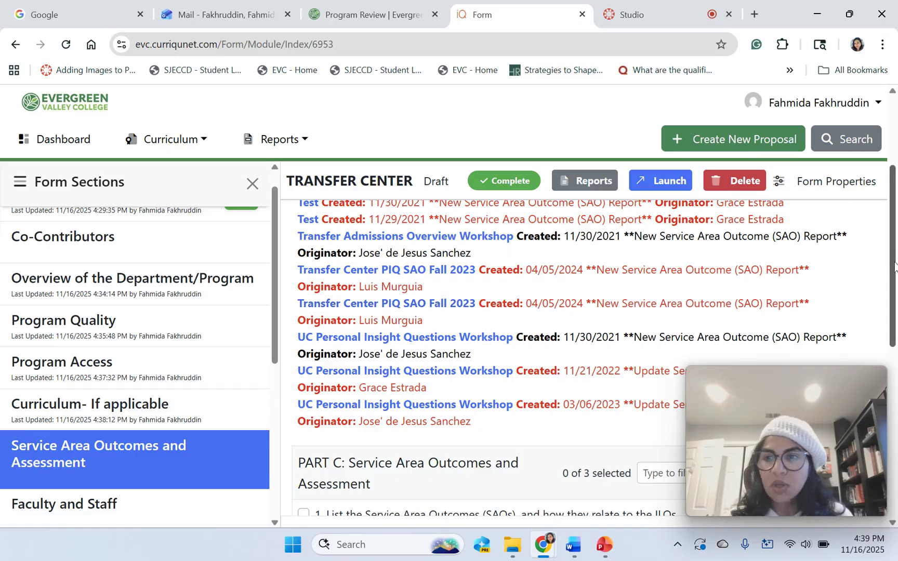
left_click_drag(895, 264, 896, 343)
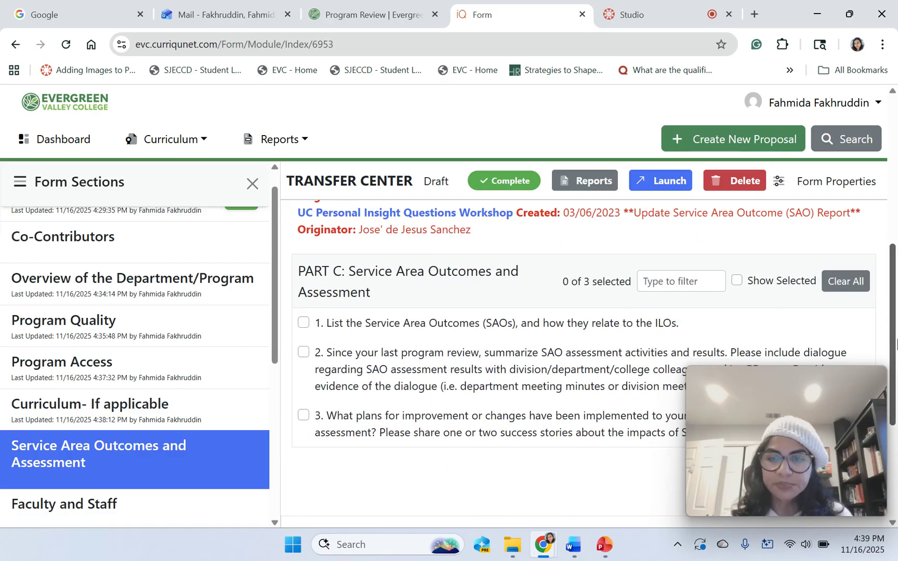
Tick PART C questions 1 and 2 and review their empty answer boxes.
left_click(303, 322)
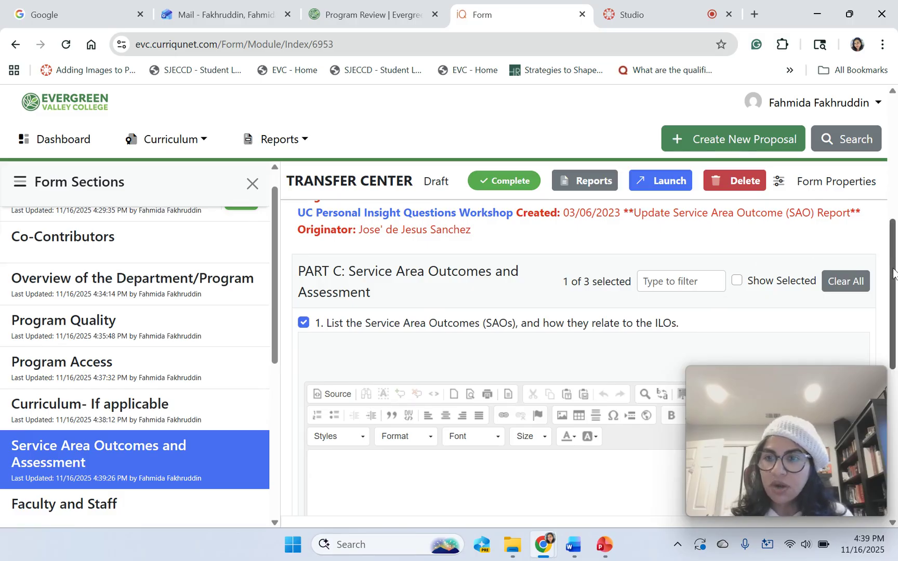
left_click_drag(893, 274, 896, 333)
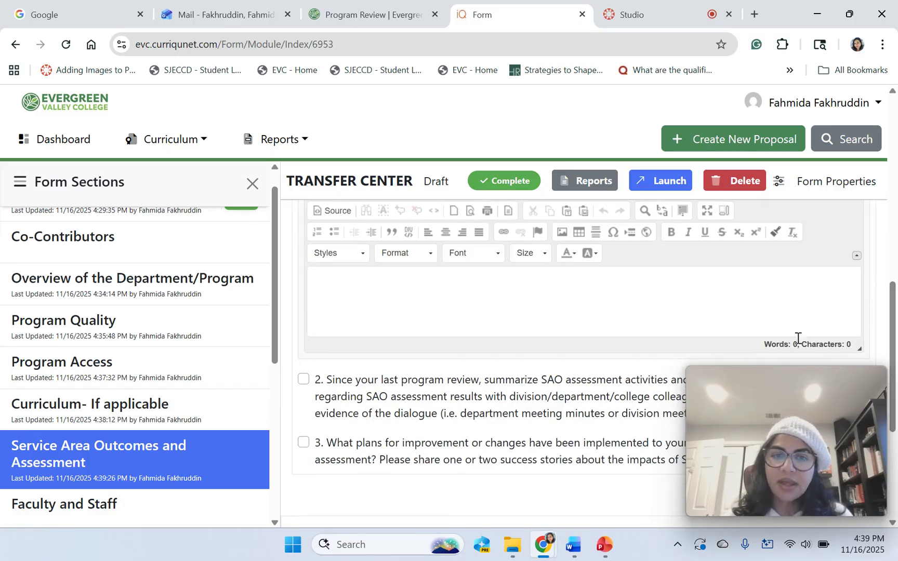
left_click(303, 380)
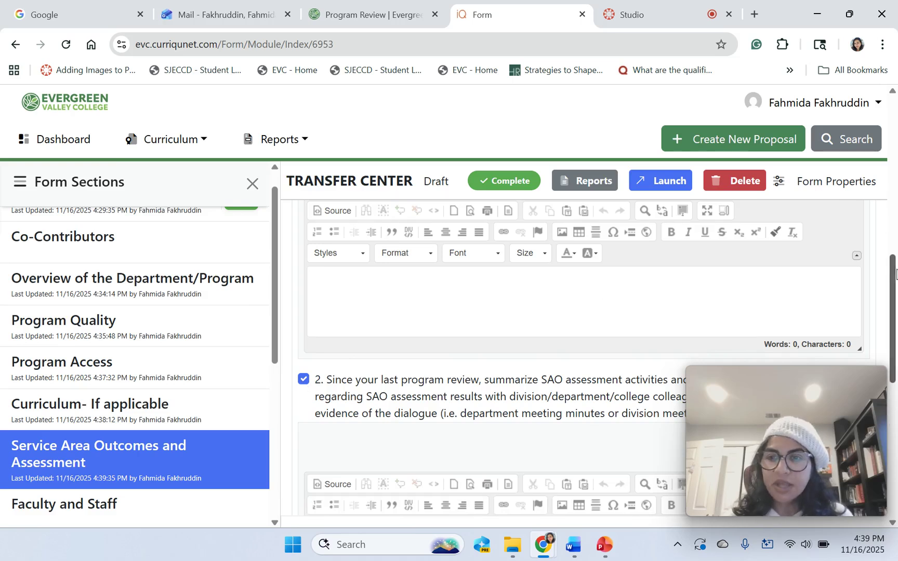
left_click_drag(895, 270, 895, 300)
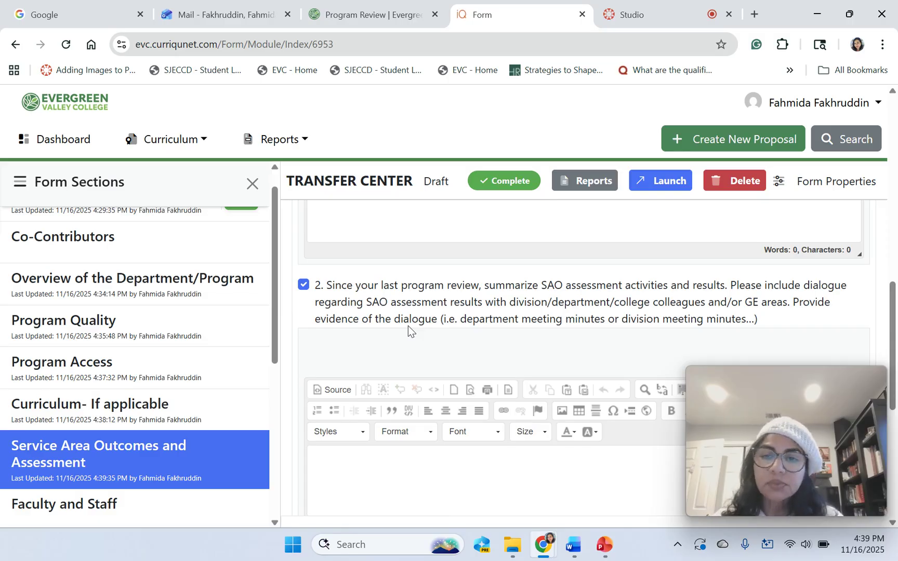
scroll(407, 325, "down", 2)
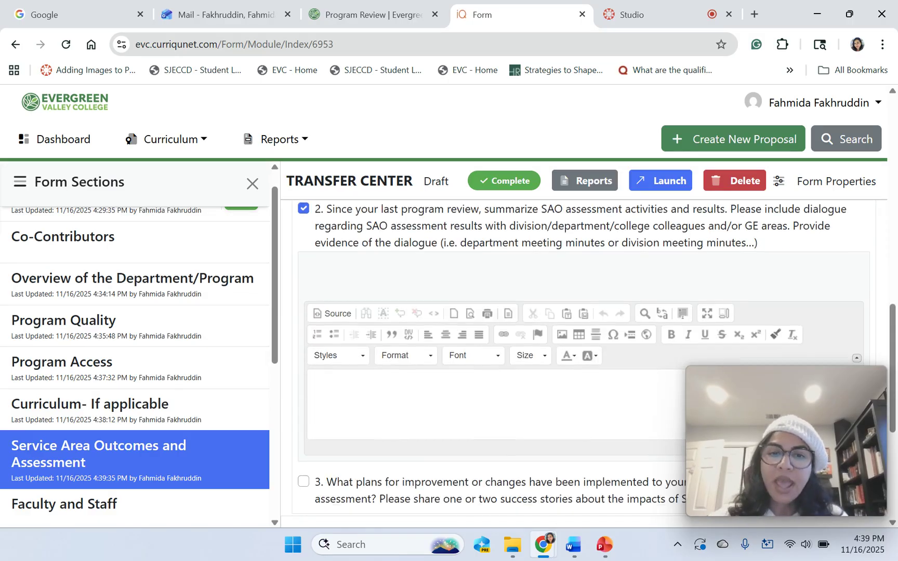
scroll(583, 358, "up", 1)
scroll(583, 357, "down", 1)
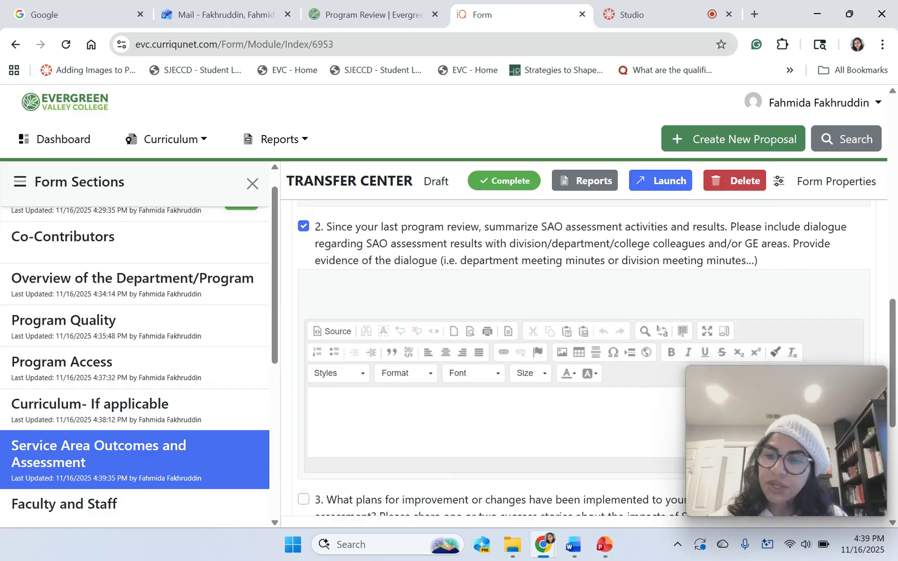
scroll(583, 357, "up", 2)
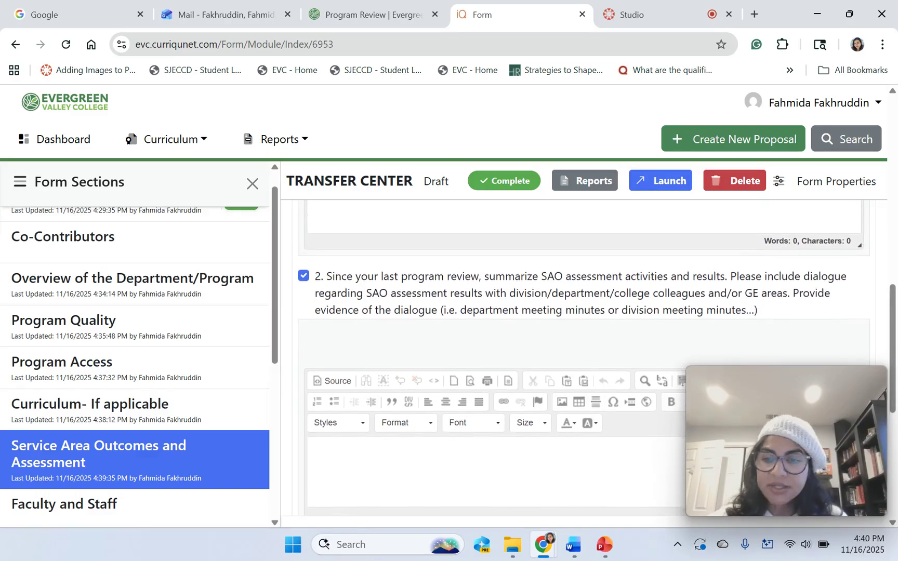
scroll(583, 357, "down", 1)
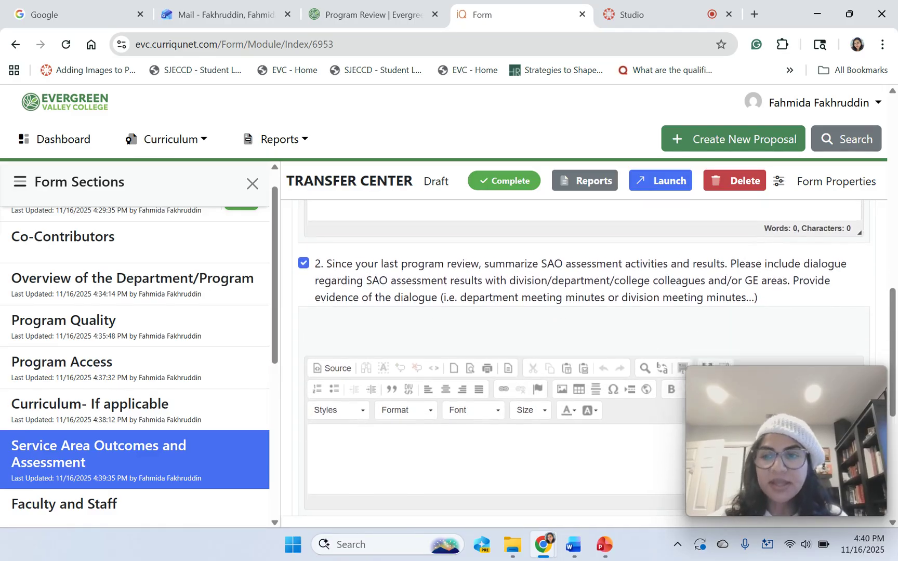
scroll(583, 357, "down", 1)
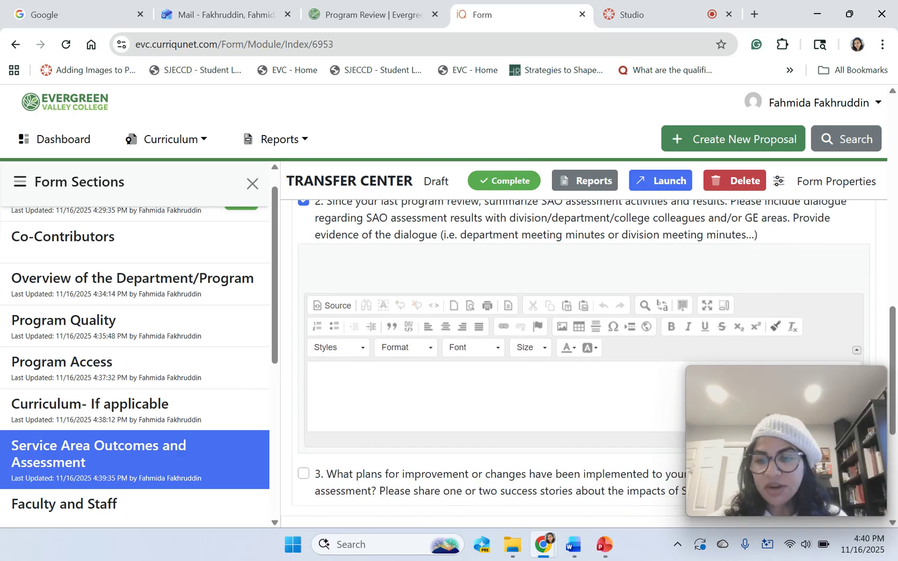
scroll(583, 358, "up", 2)
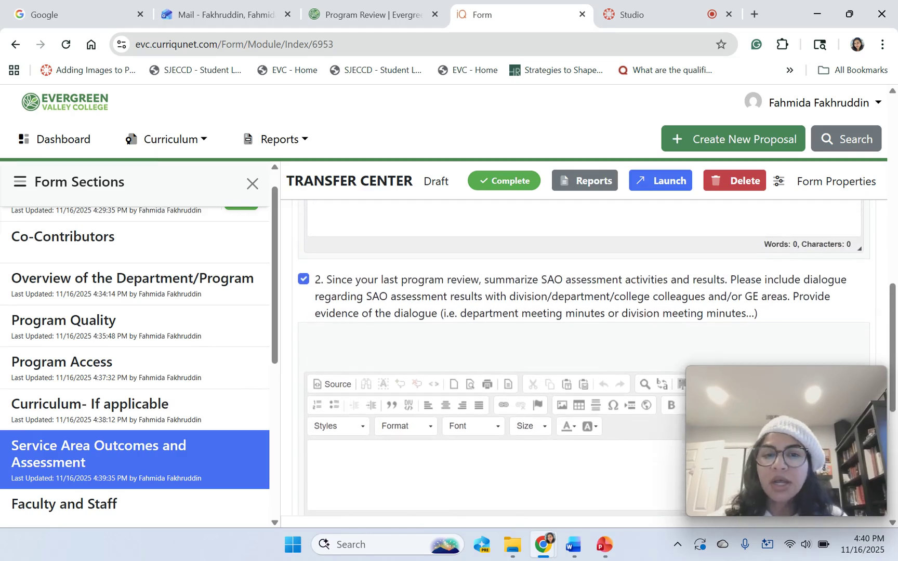
scroll(583, 358, "up", 1)
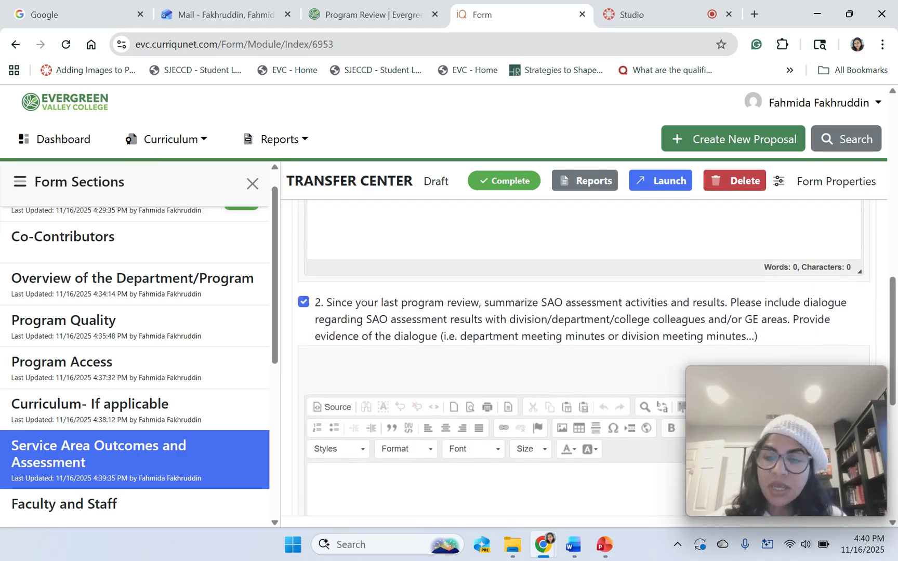
scroll(583, 358, "down", 2)
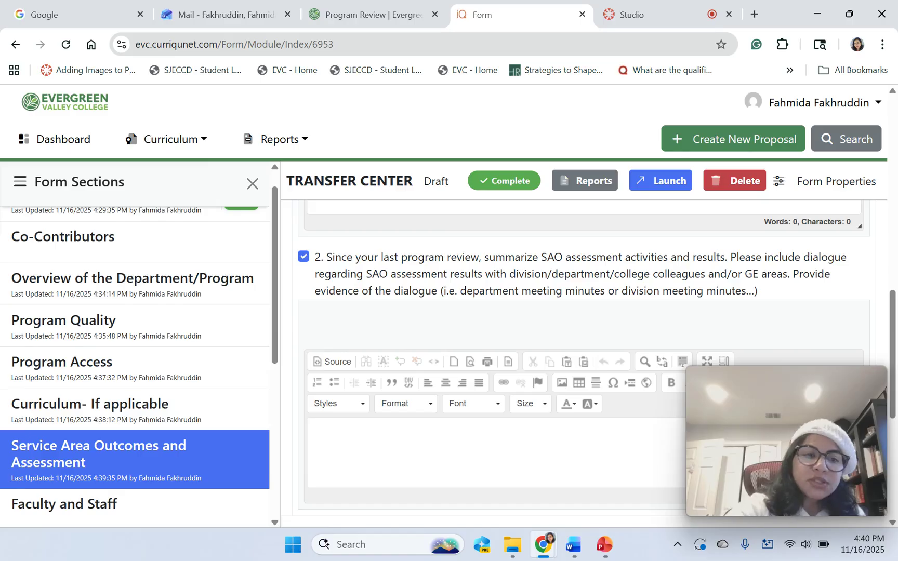
scroll(135, 343, "down", 3)
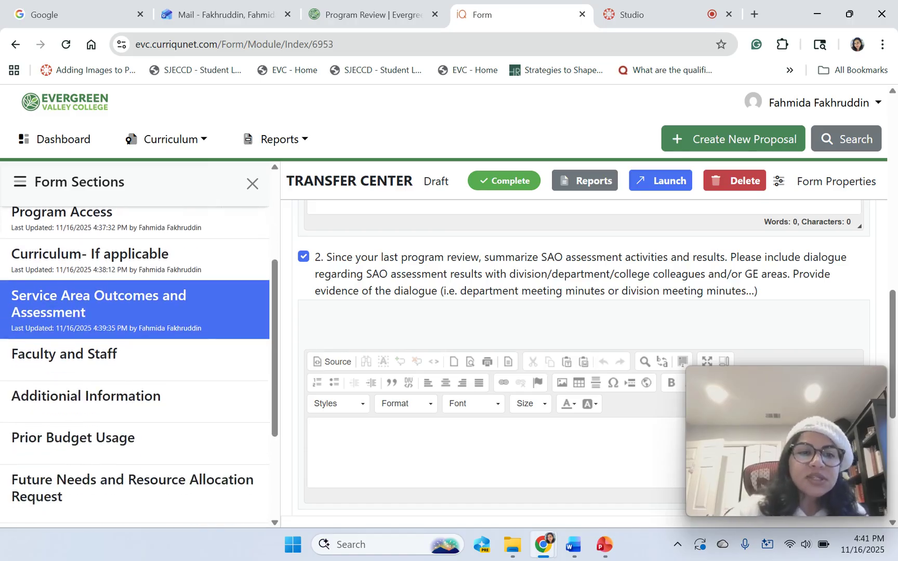
Include Faculty and Staff question 1 for answering, then continue to Additional Information.
left_click(156, 348)
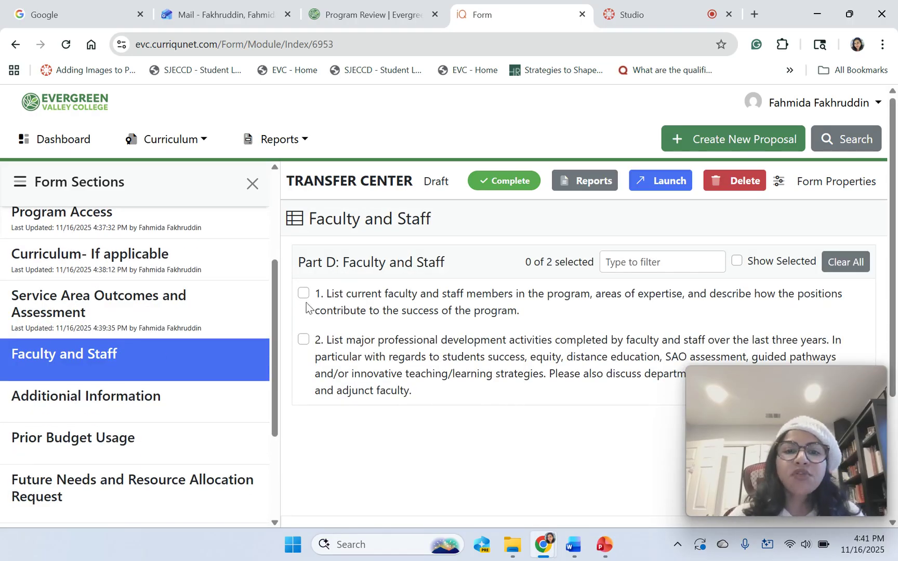
left_click(303, 295)
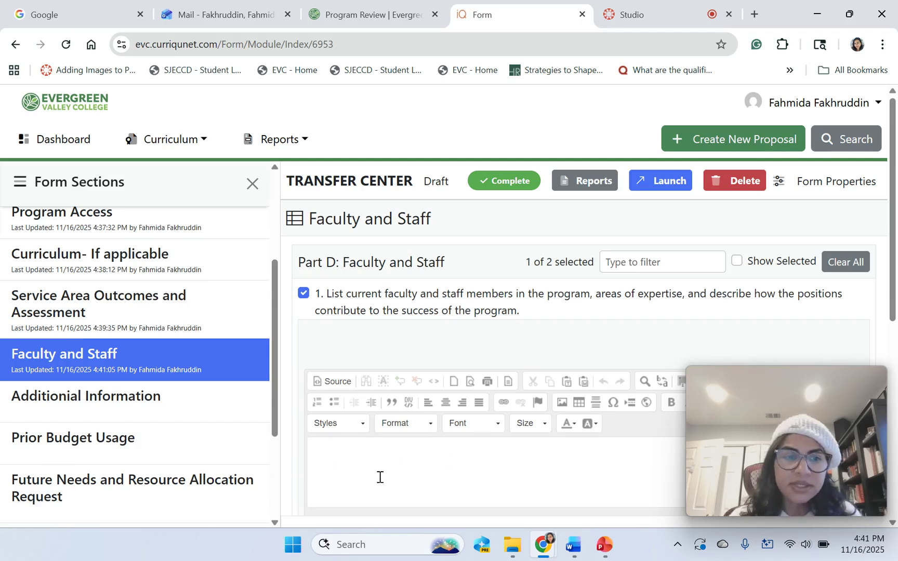
left_click(146, 401)
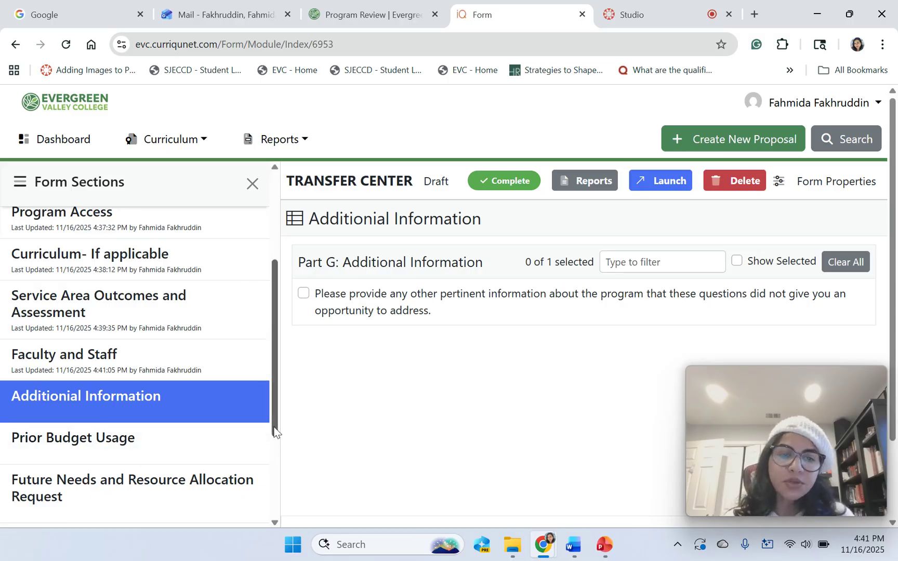
Open Prior Budget Usage from further down the Form Sections list.
scroll(270, 439, "down", 2)
scroll(276, 461, "down", 1)
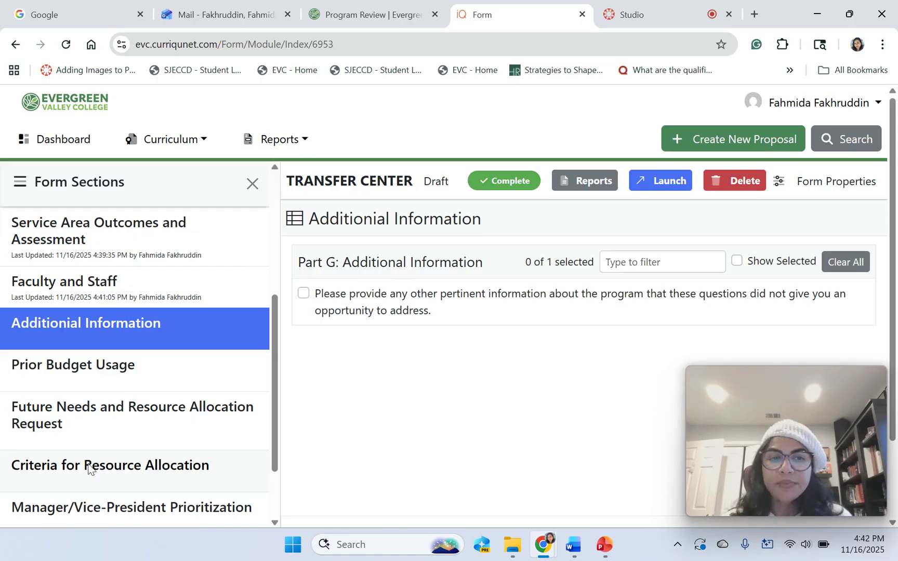
left_click(103, 369)
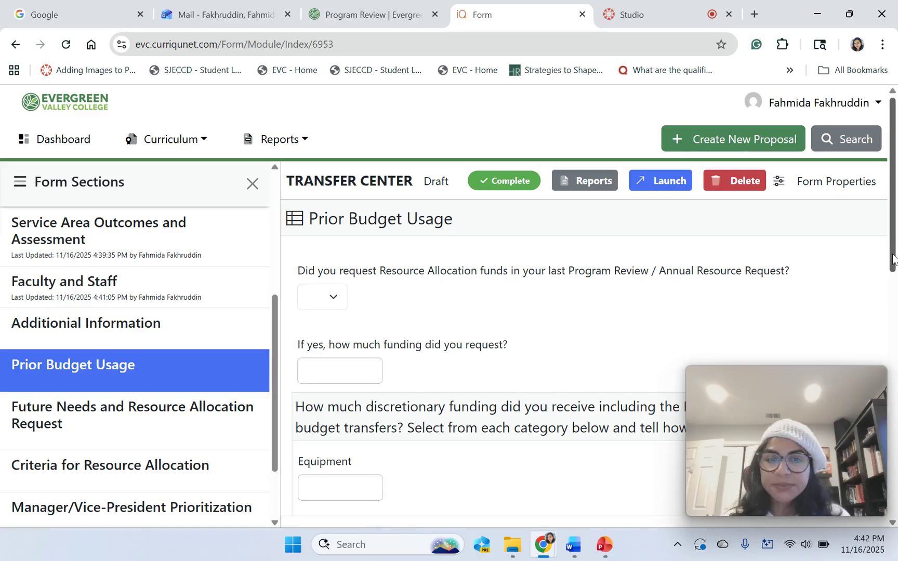
Answer Yes to 'Are you requesting additional resources?' in Prior Budget Usage.
left_click_drag(894, 262, 897, 349)
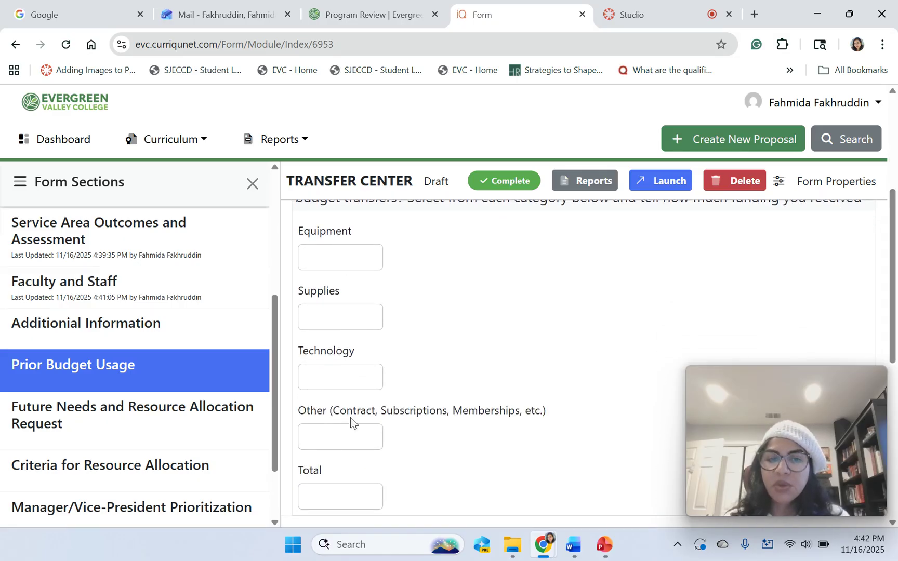
scroll(896, 239, "up", 1)
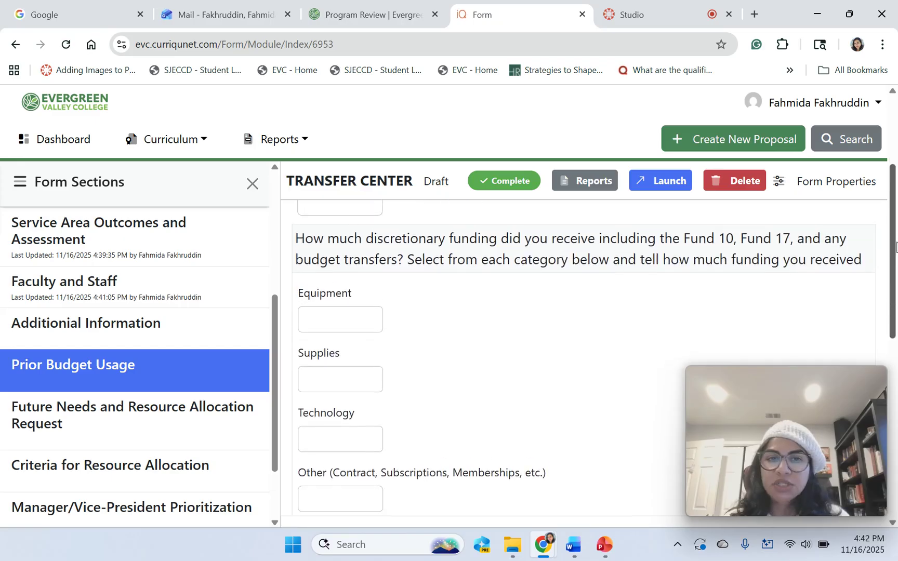
left_click_drag(896, 244, 886, 312)
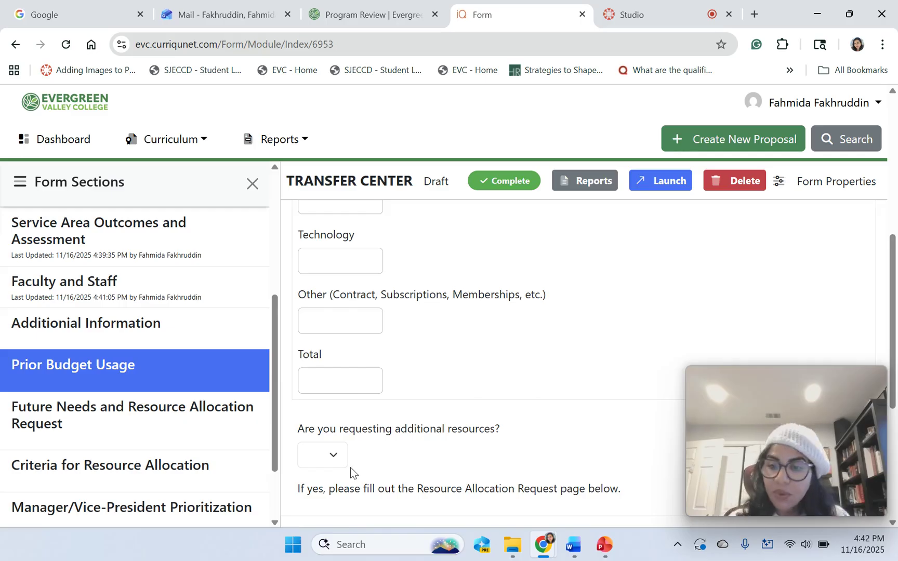
left_click(334, 457)
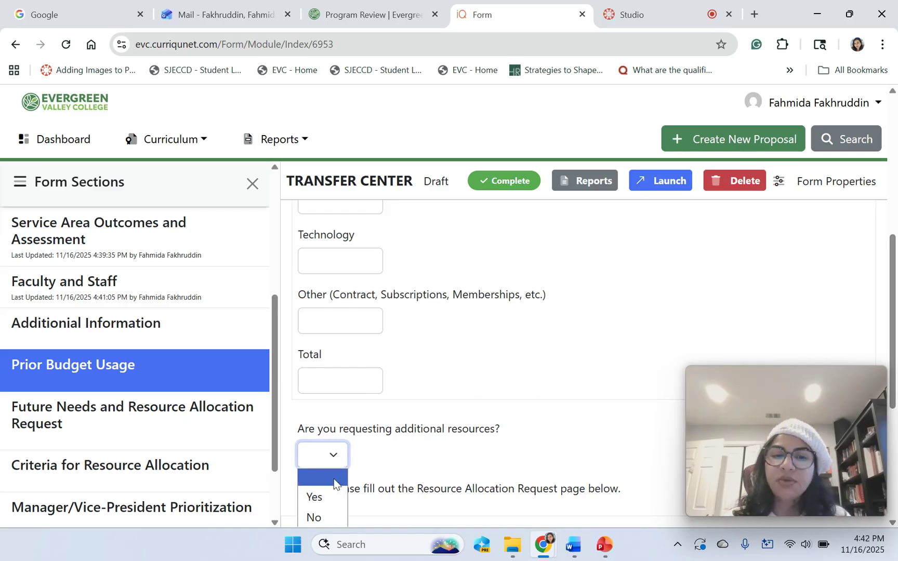
left_click(324, 503)
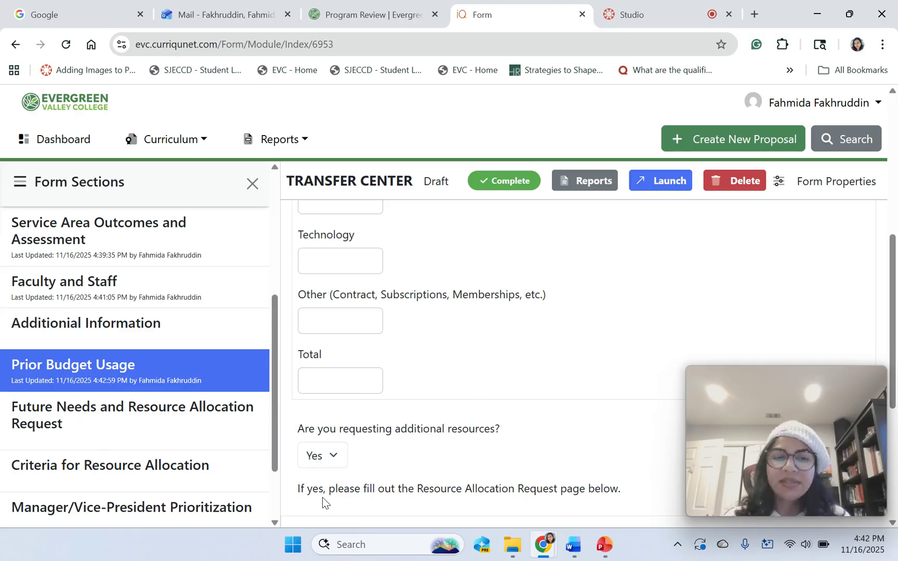
left_click(100, 420)
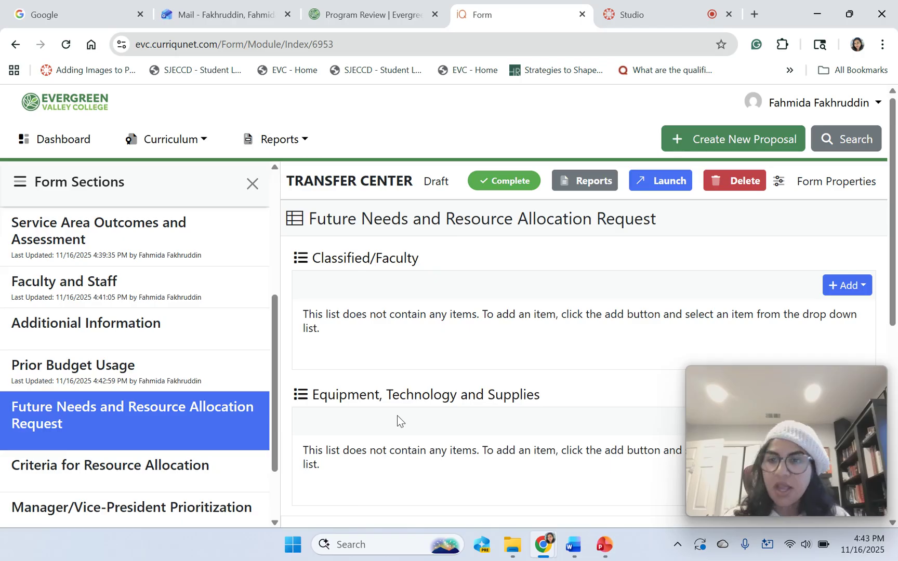
Add a Classified Member(s) position under Classified/Faculty described as 'Program Assistant - 1 position'.
left_click(847, 289)
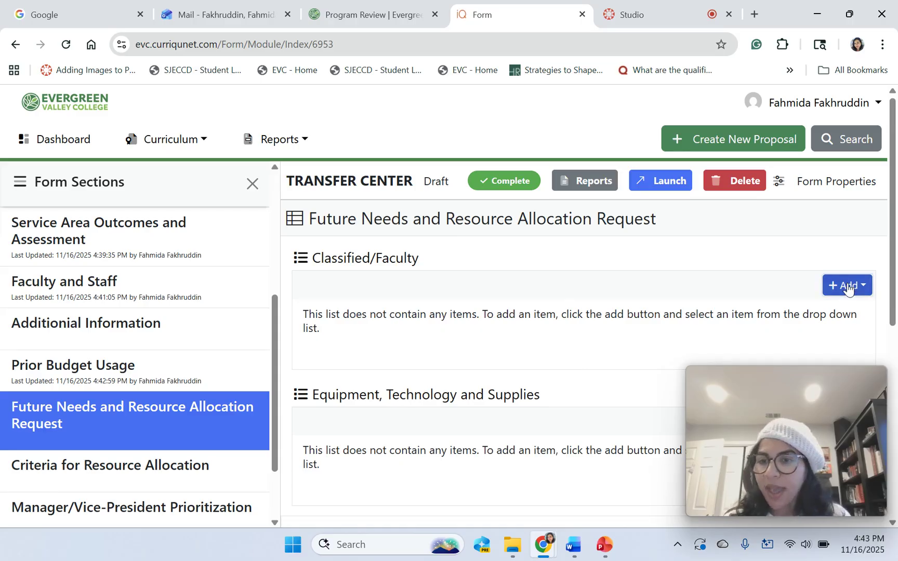
left_click(828, 315)
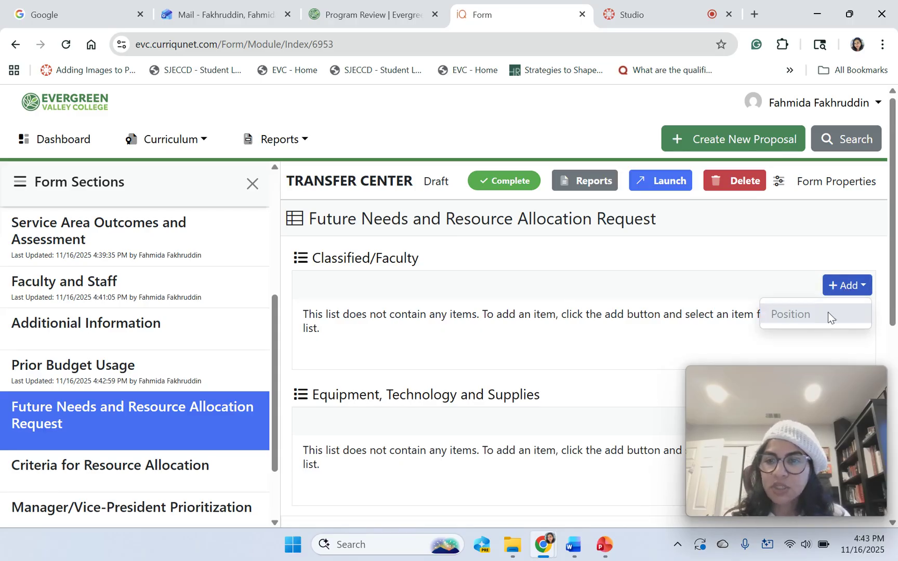
left_click(320, 317)
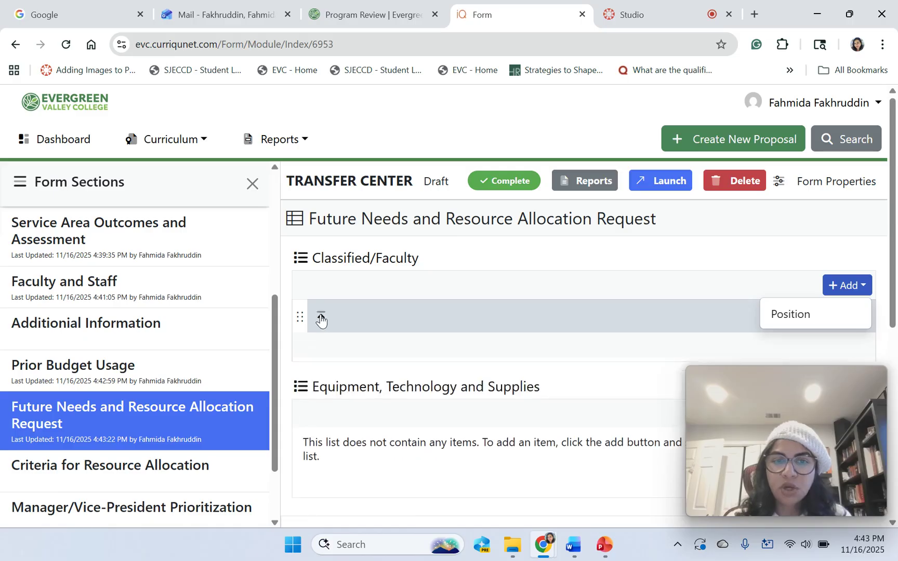
left_click(429, 392)
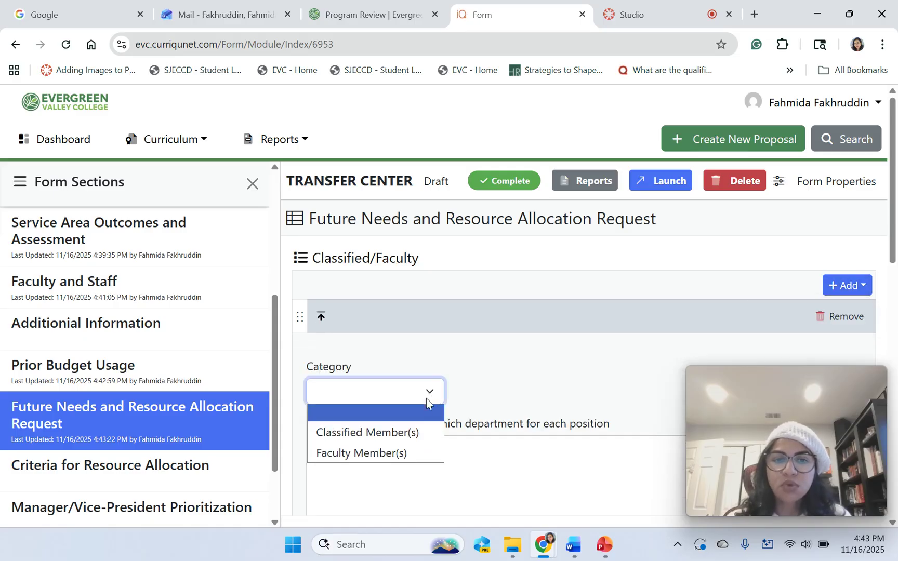
left_click(419, 433)
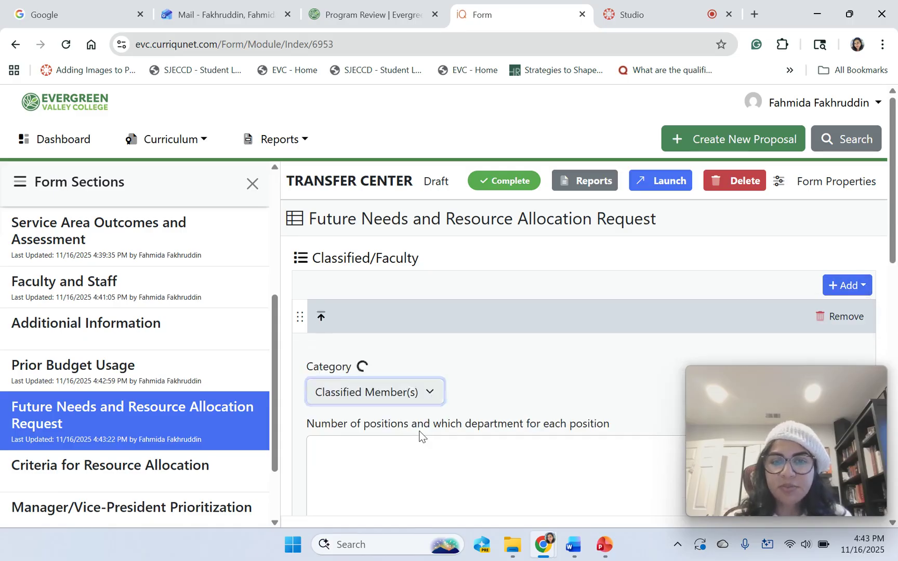
left_click(338, 455)
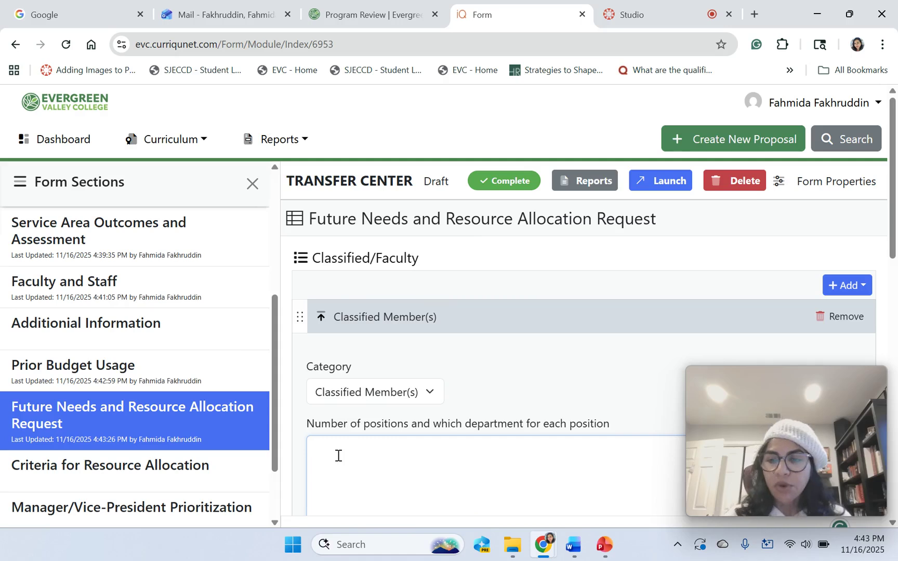
type("Pro")
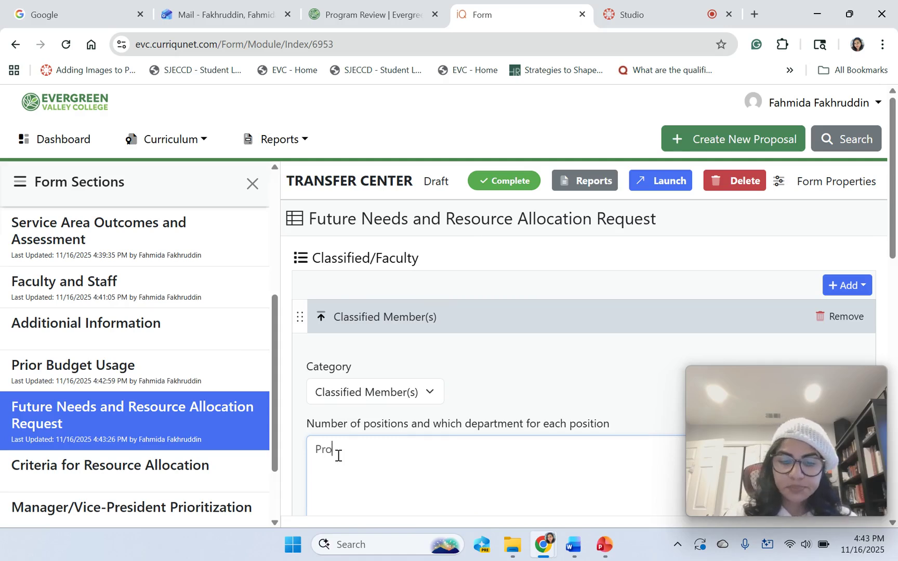
type("g")
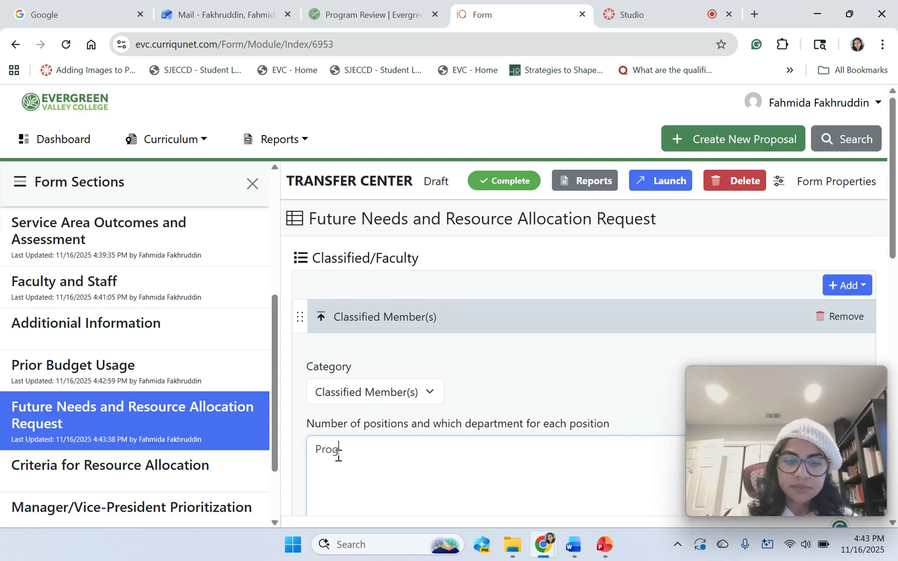
type("ram As")
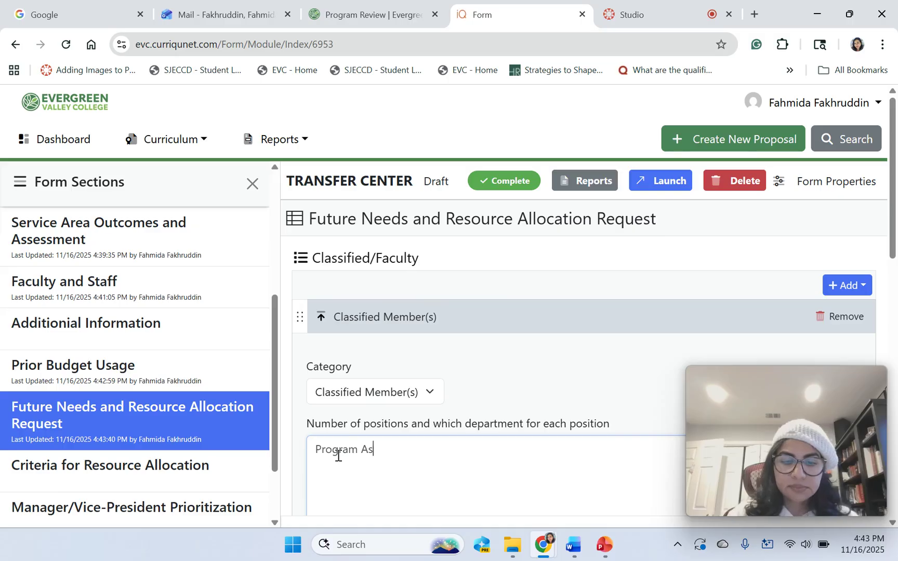
type("sistant")
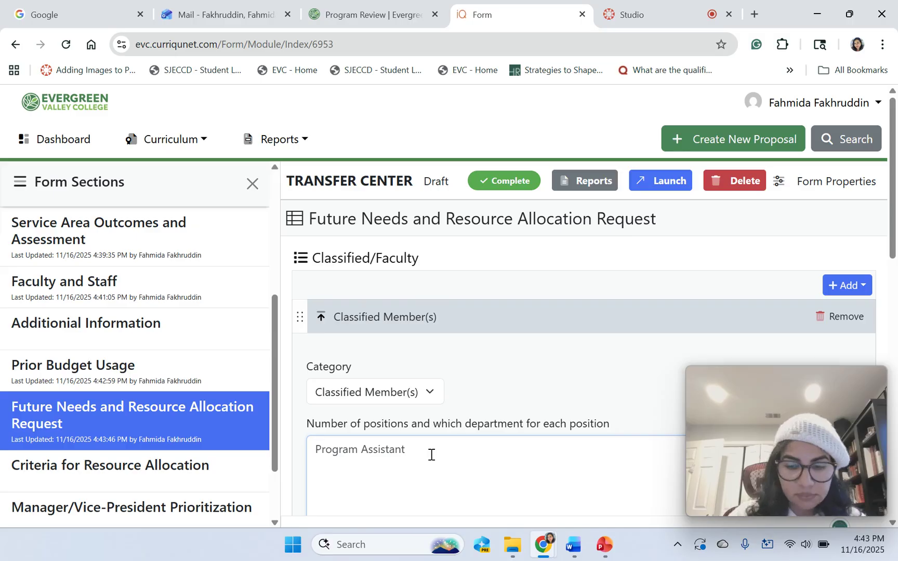
type(" -")
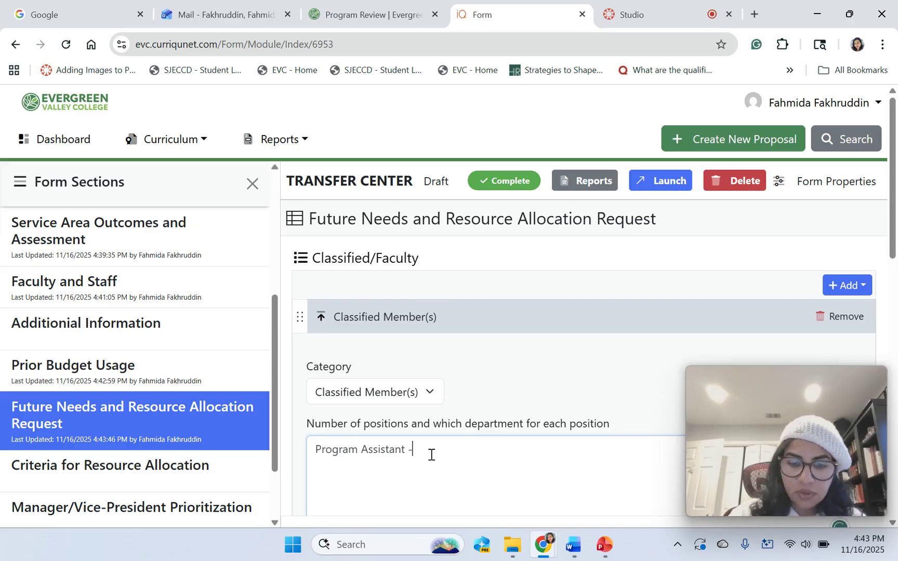
type(" 1 pos")
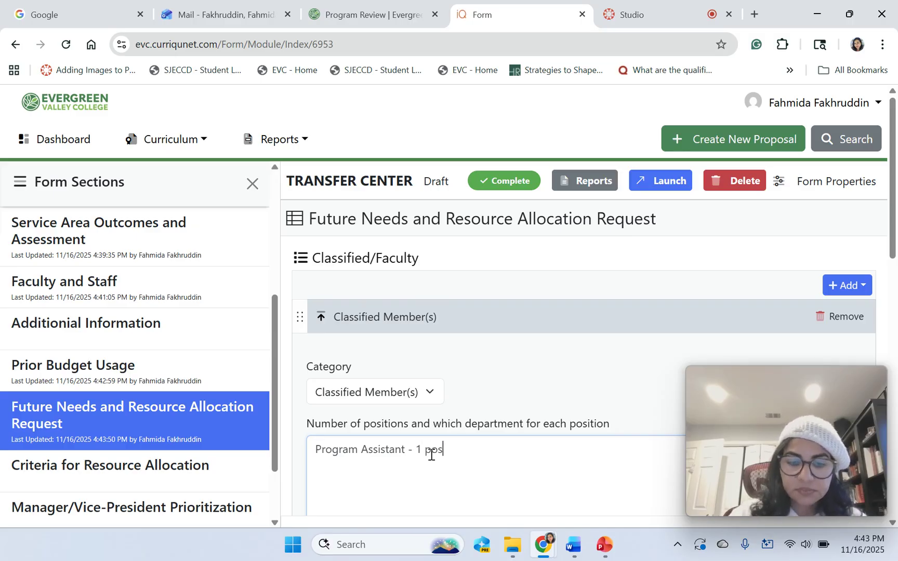
type("ition")
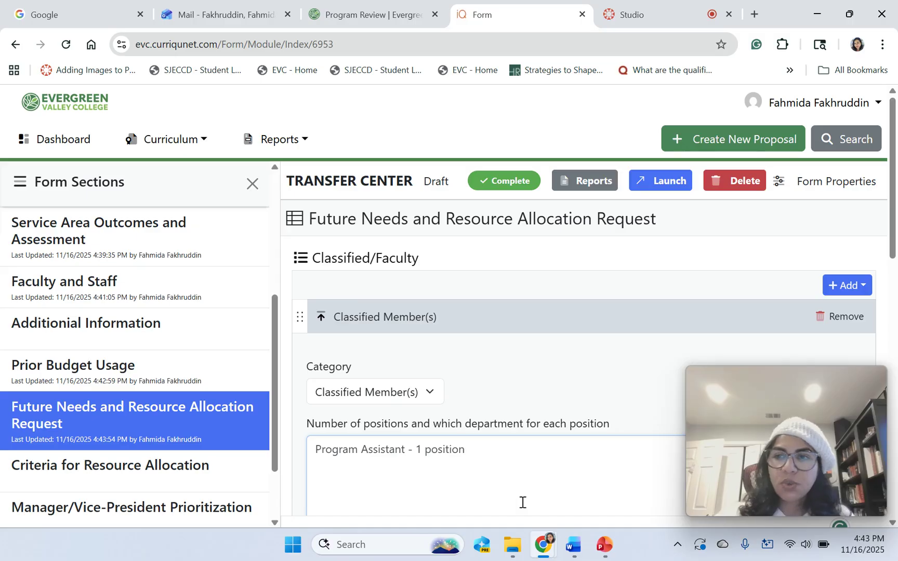
scroll(522, 502, "down", 1)
scroll(585, 317, "down", 3)
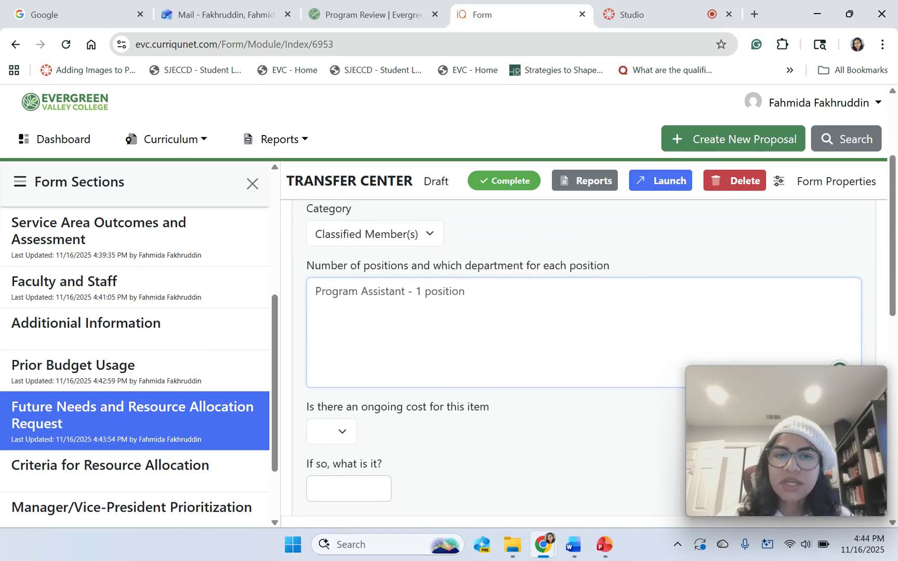
scroll(584, 337, "up", 1)
scroll(585, 338, "up", 2)
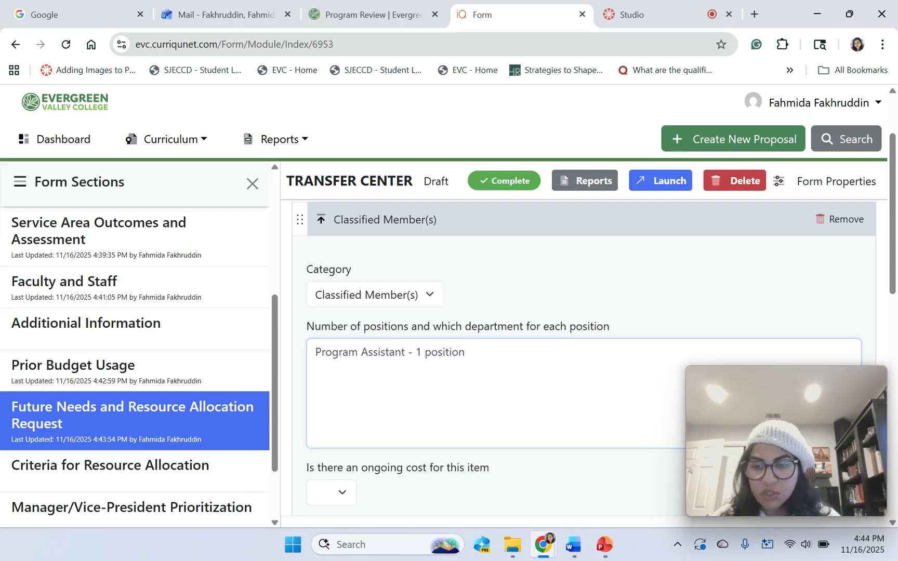
mouse_move(881, 499)
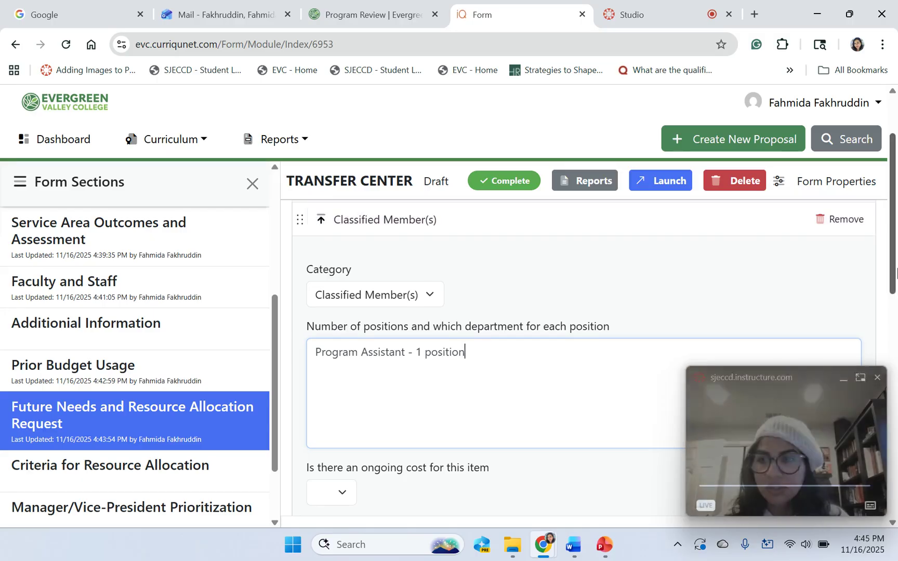
left_click_drag(894, 286, 894, 332)
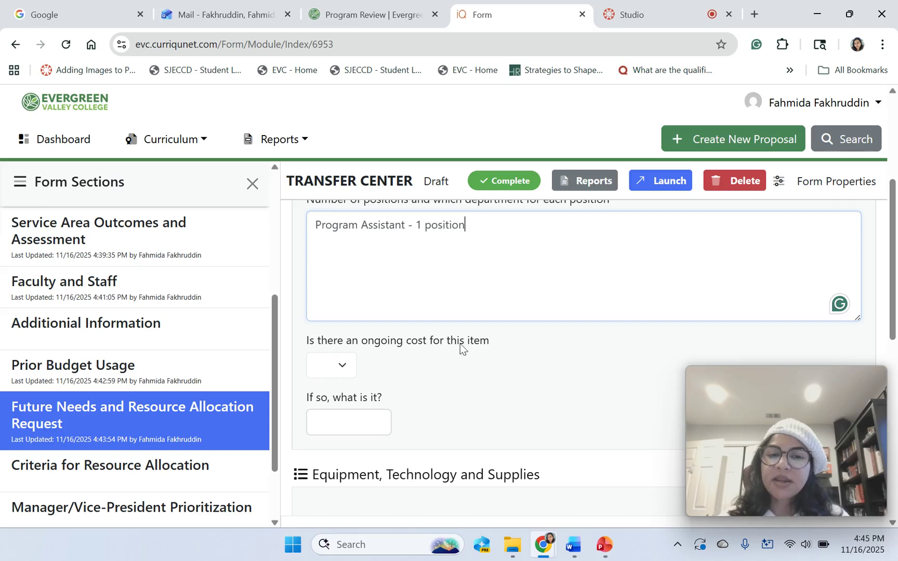
Set the position's ongoing cost to Yes with an amount of 100000.
left_click(342, 365)
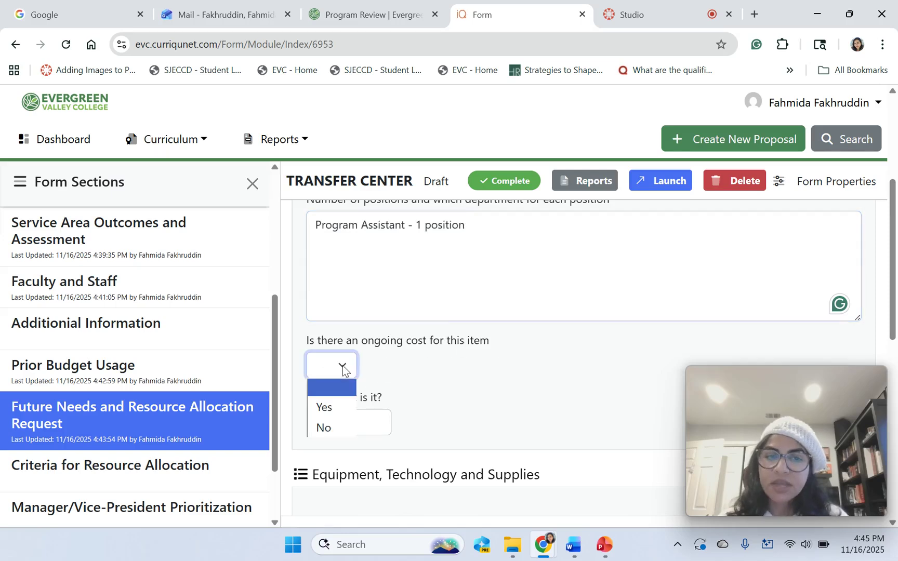
left_click(322, 407)
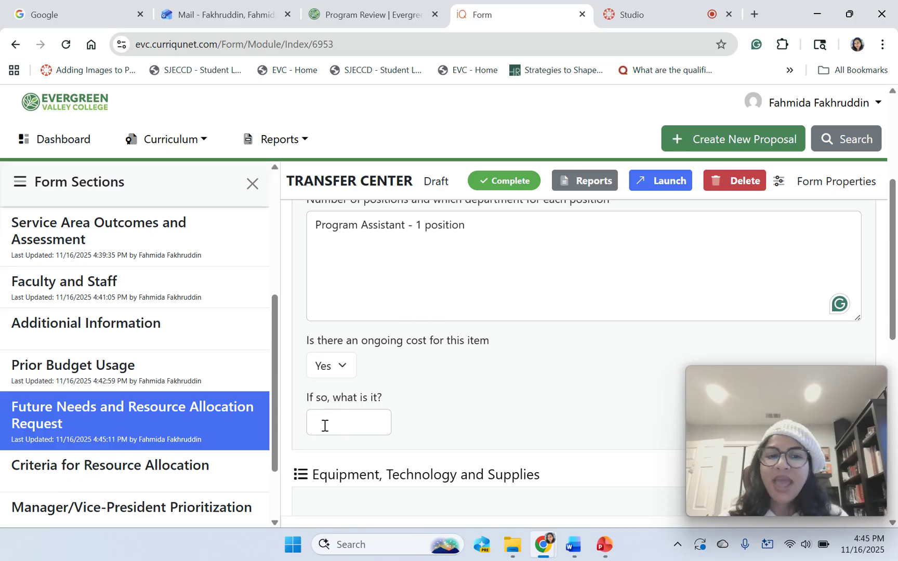
left_click(322, 421)
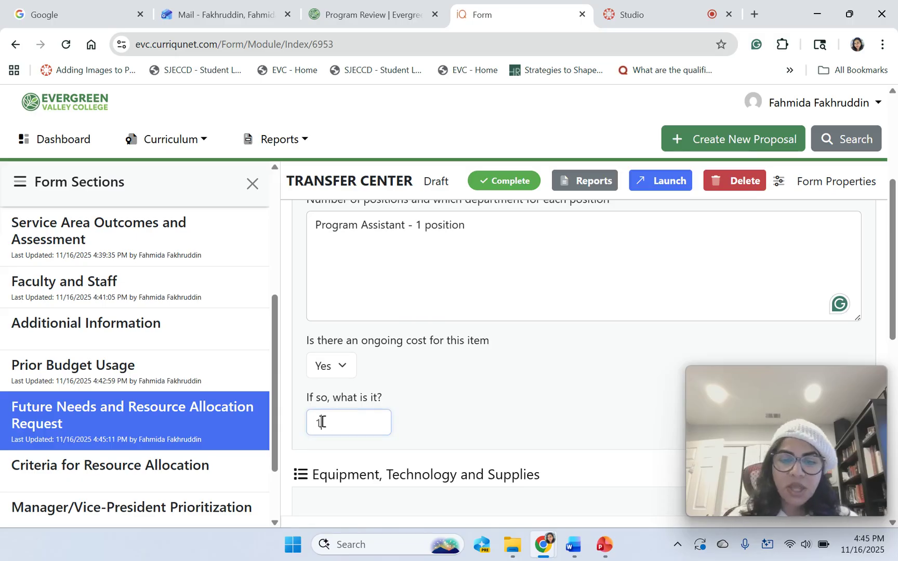
type("100")
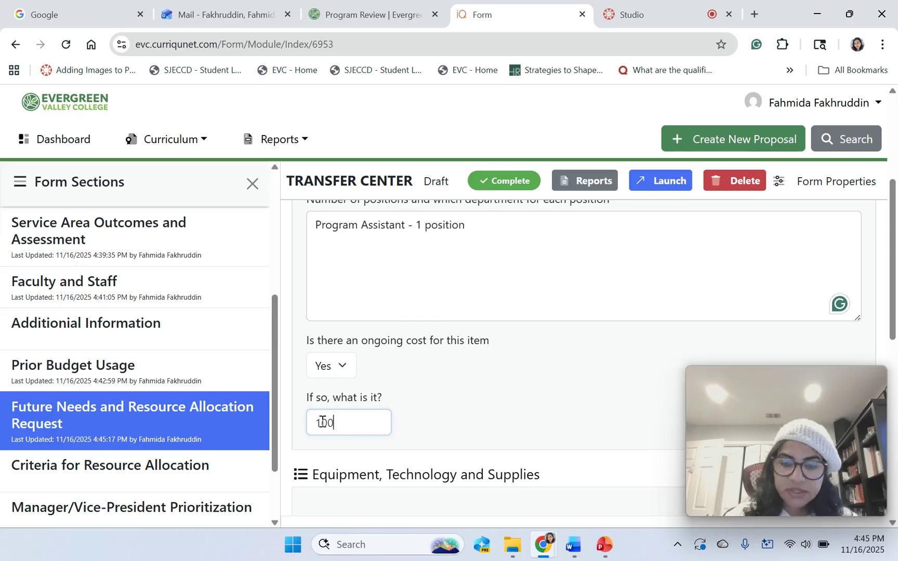
type("00")
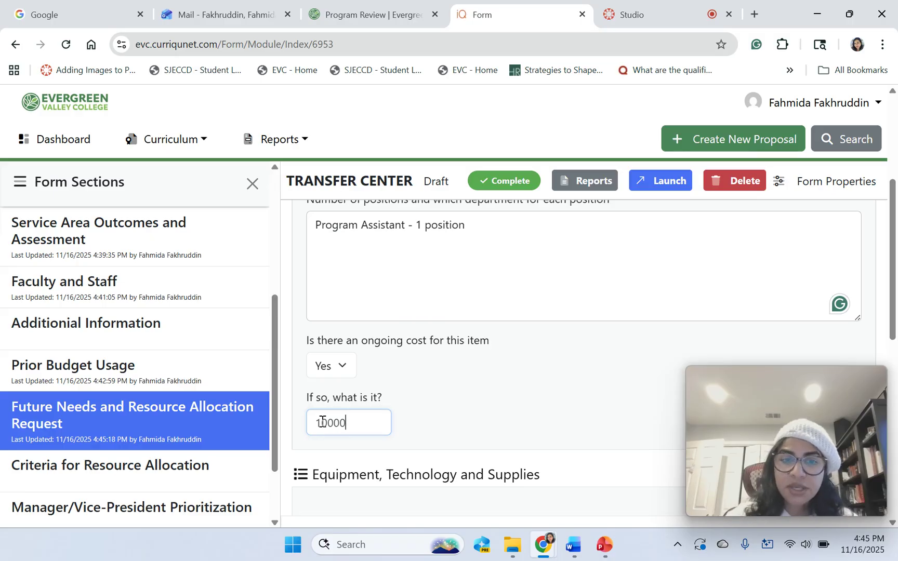
type("0")
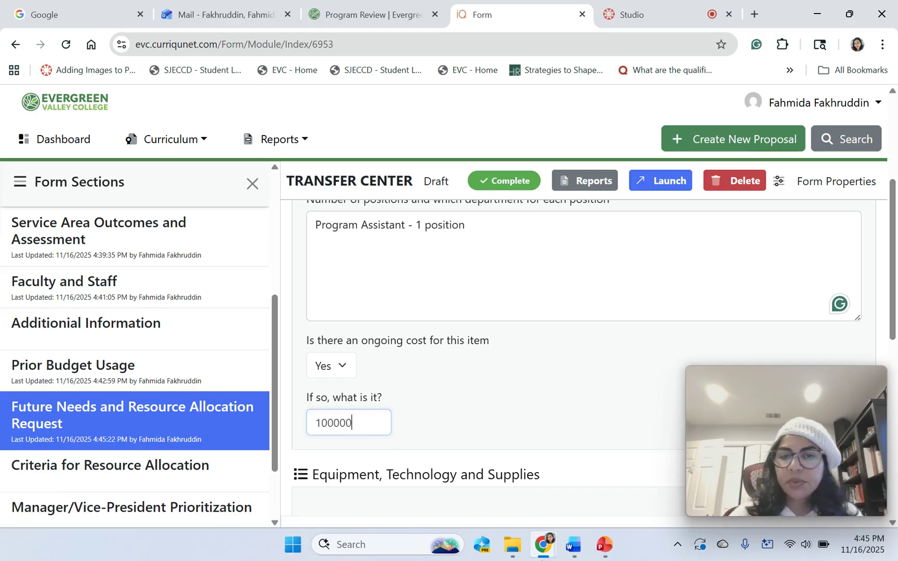
Start a new entry under Equipment, Technology and Supplies.
mouse_move(542, 560)
scroll(542, 560, "down", 5)
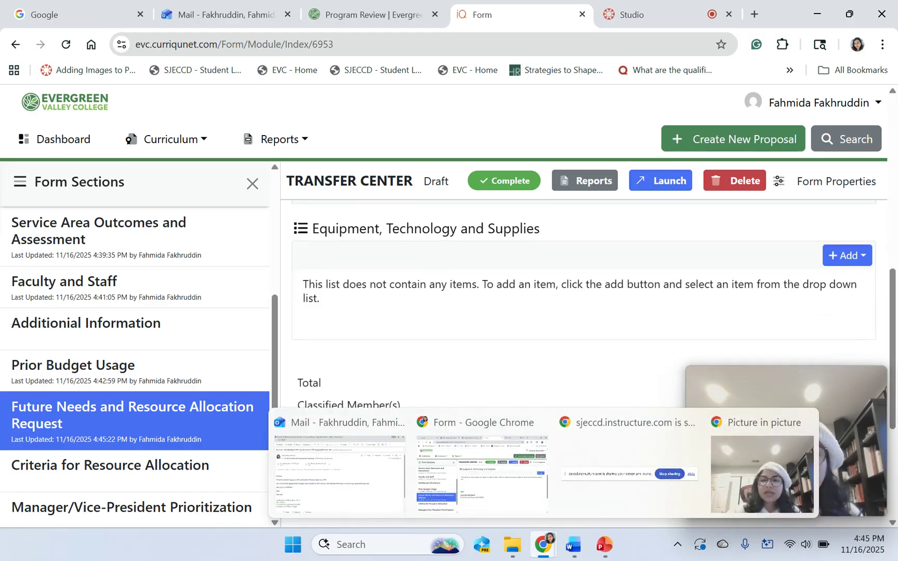
left_click(847, 257)
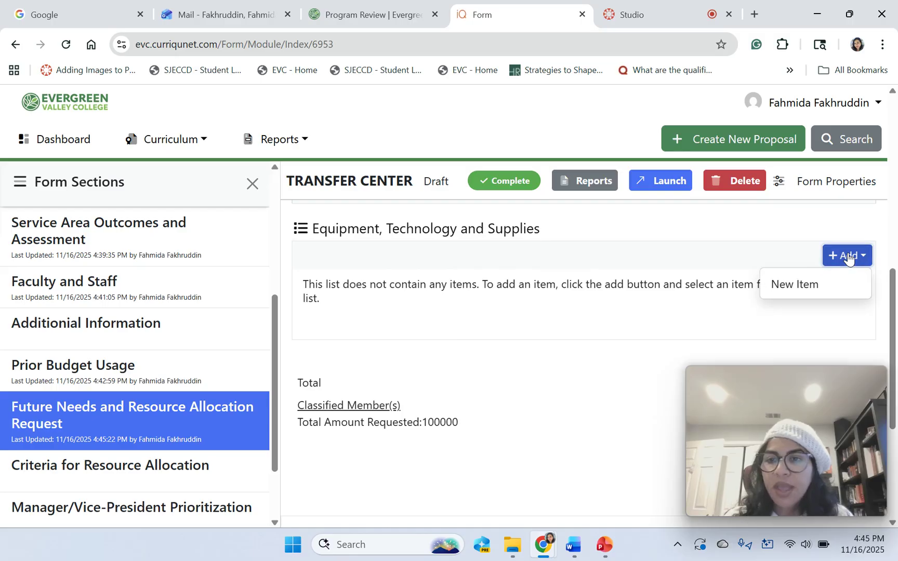
Add a Supplies item under Equipment, Technology and Supplies with a Total Amount Requested of 1000.
left_click(801, 284)
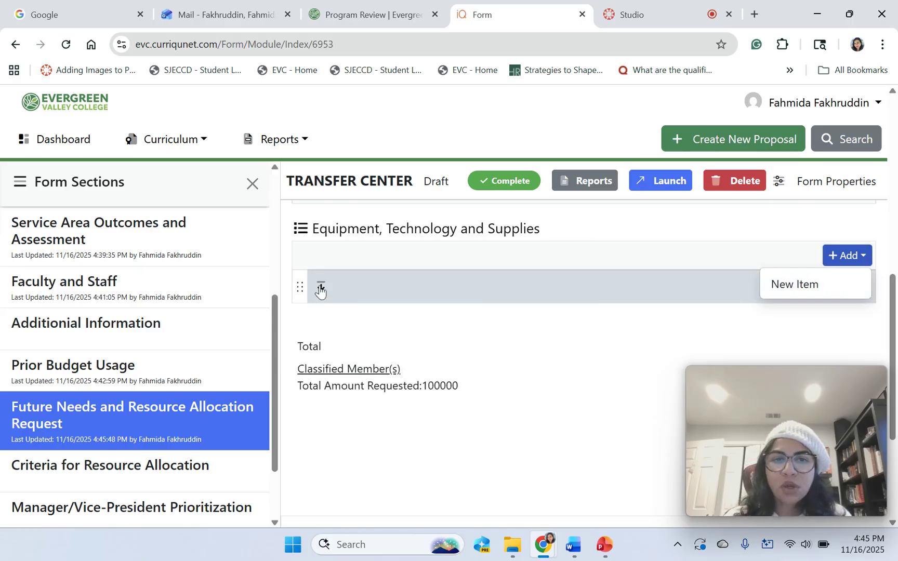
left_click(320, 288)
left_click(385, 362)
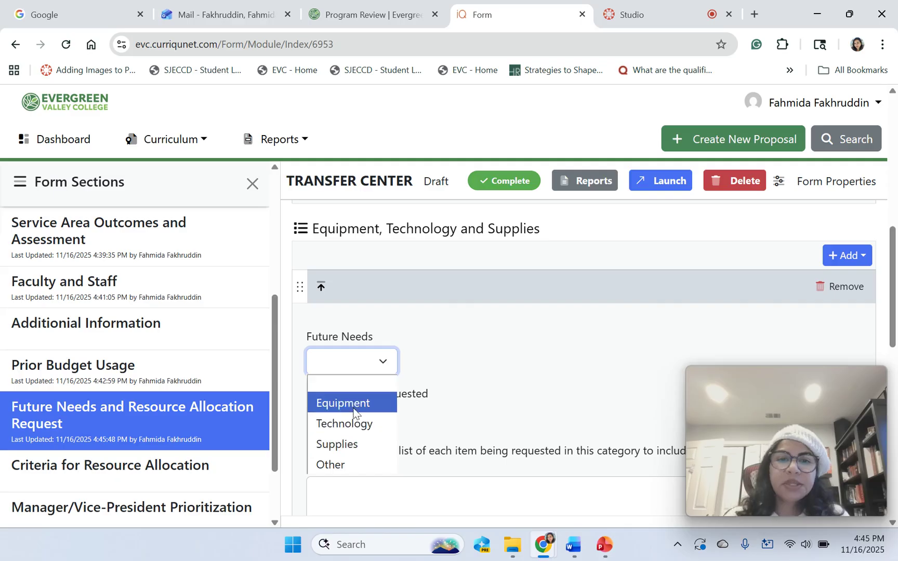
left_click(344, 443)
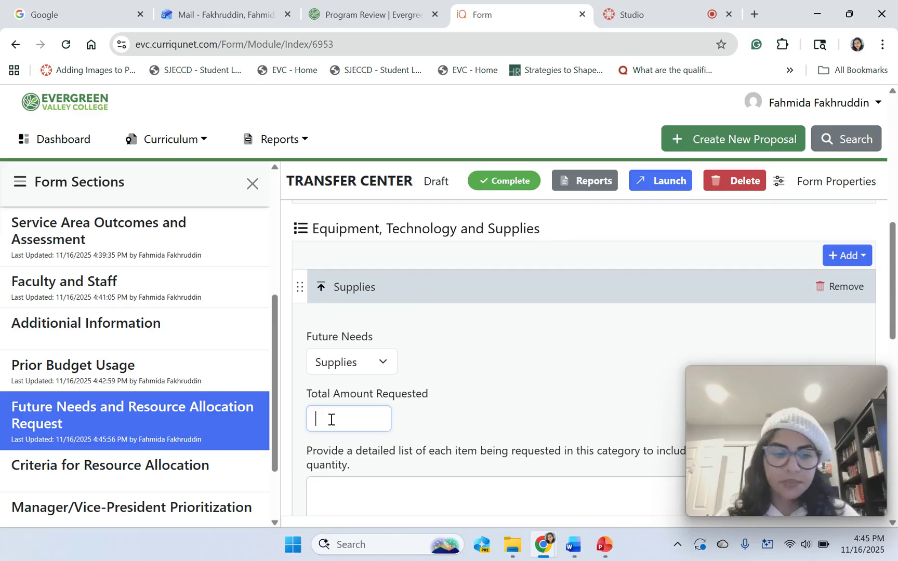
type("1000")
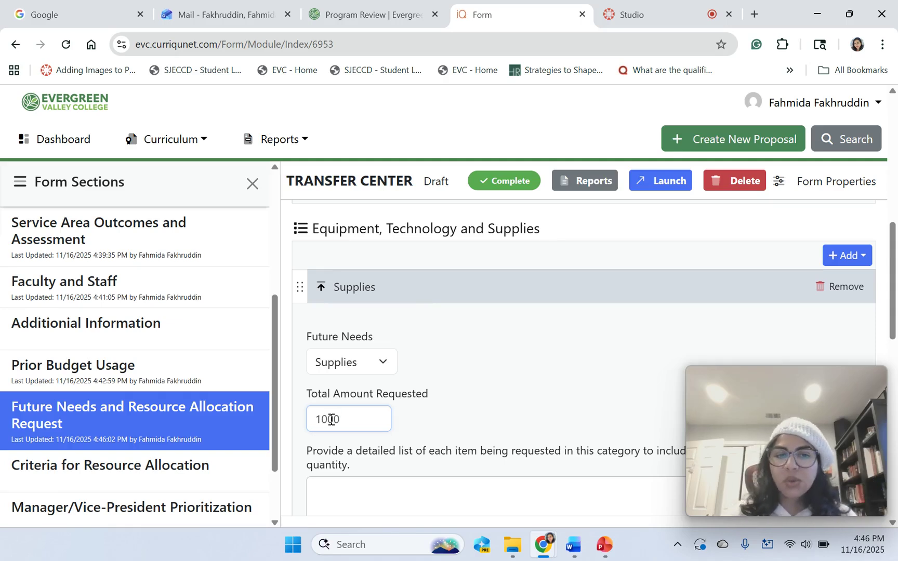
Enter the Supplies item's detailed list as '10 calculators= 10x 100= $1000'.
left_click(325, 504)
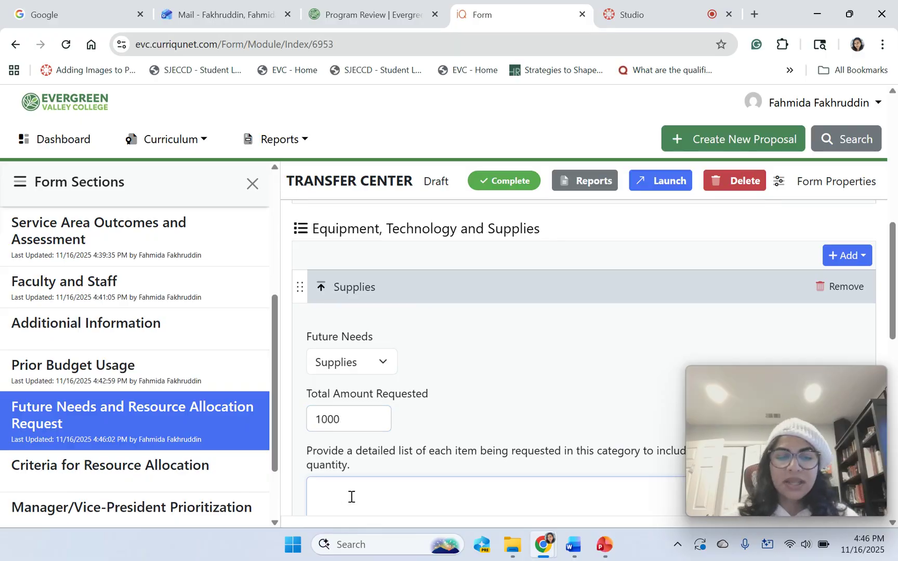
type("10 cal")
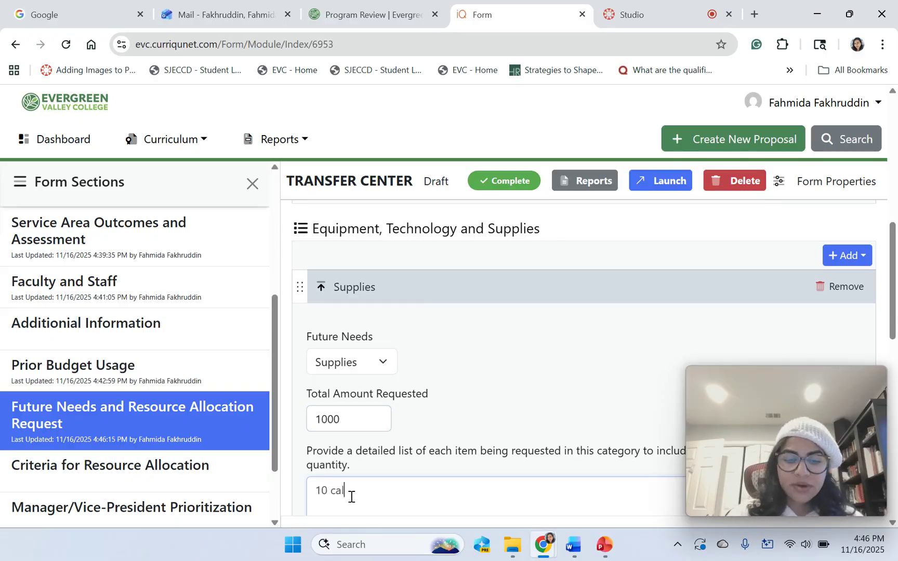
type("culat")
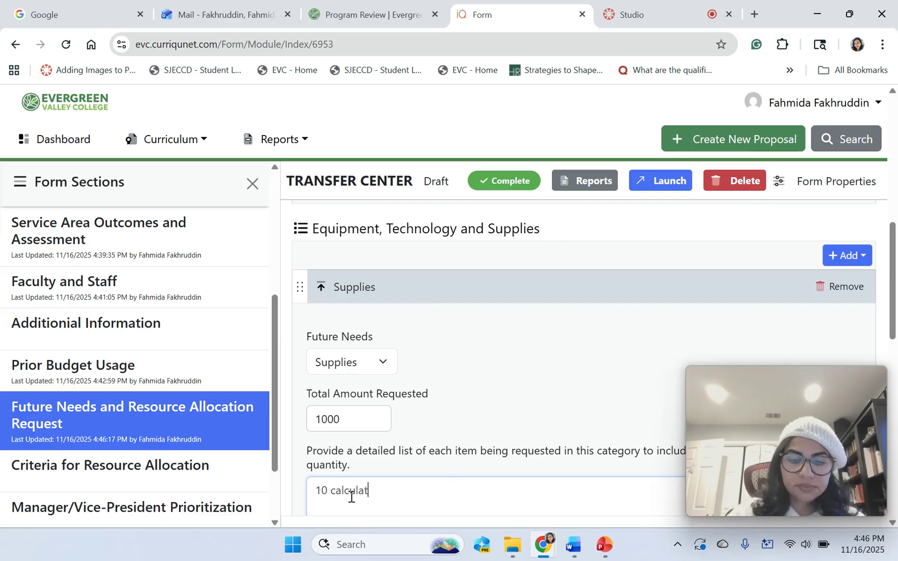
type("ors")
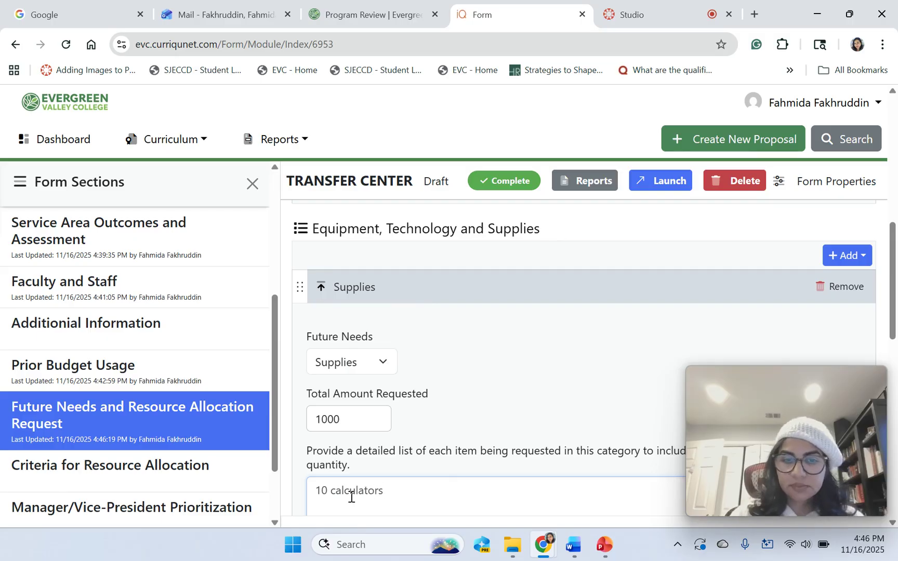
type("=")
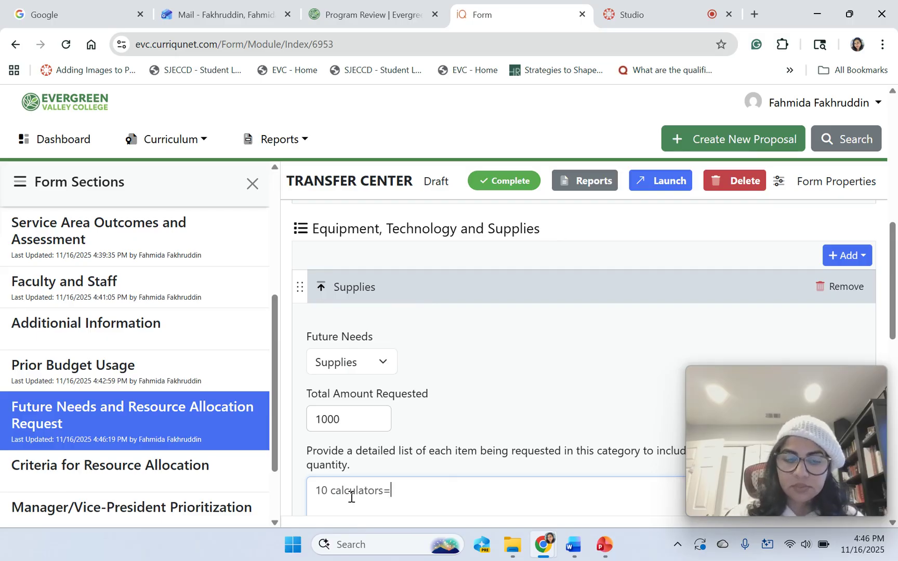
type(" 10x")
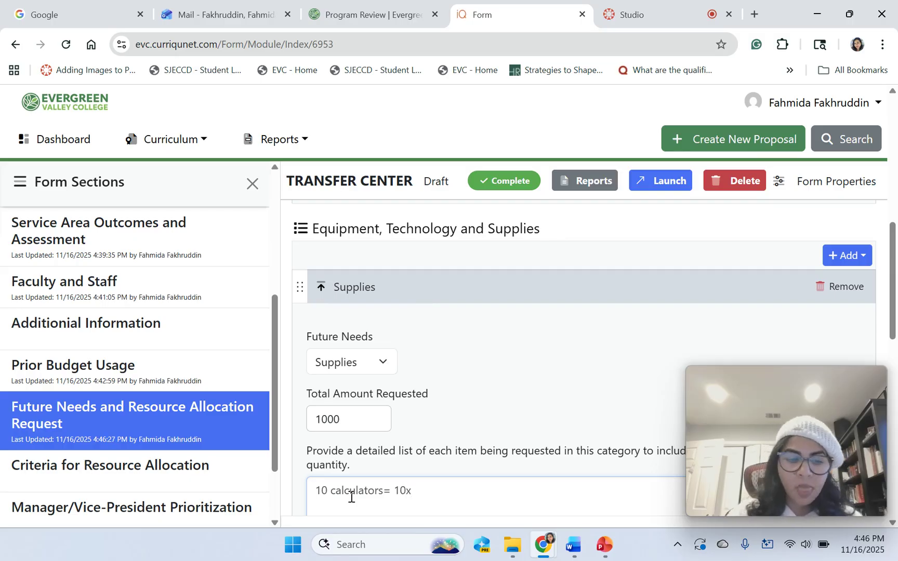
type("10")
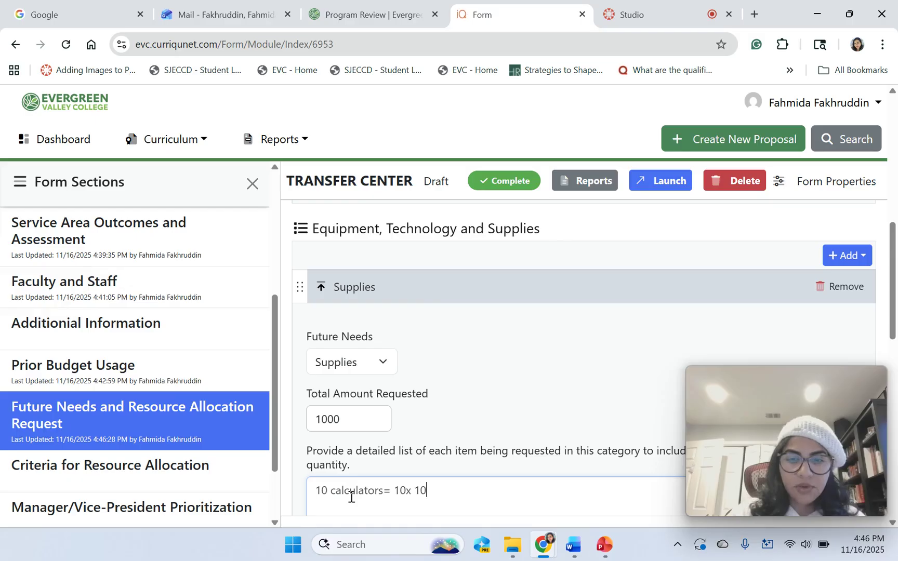
type("0")
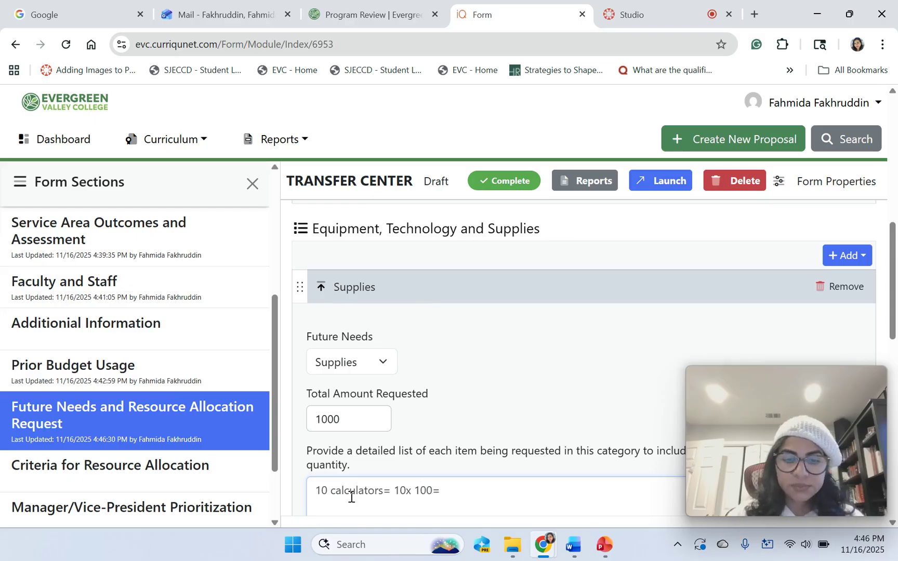
type("= $1000")
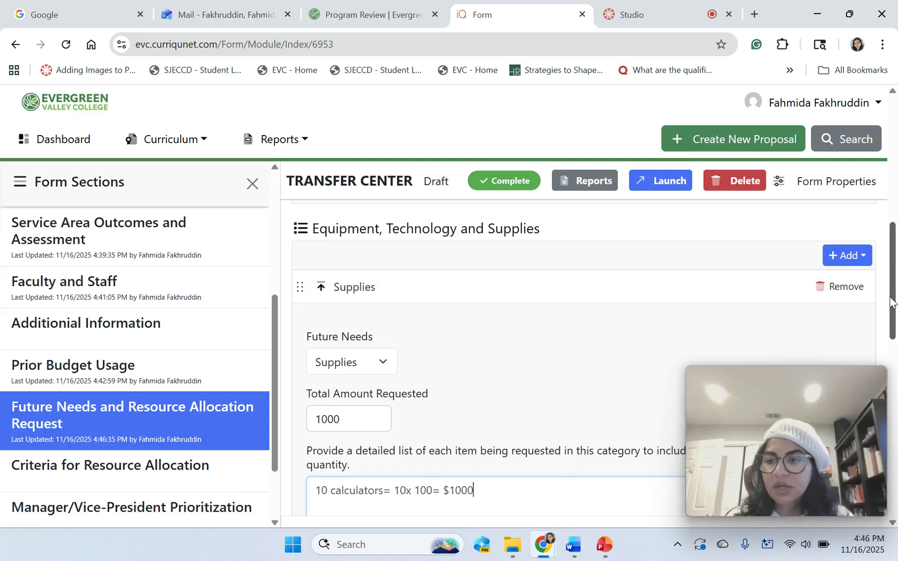
left_click_drag(890, 302, 896, 347)
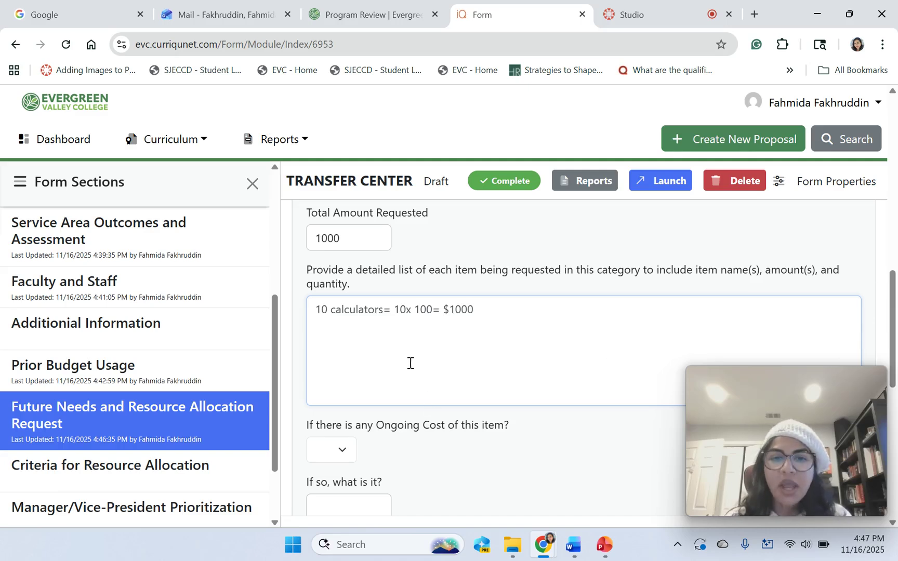
Answer No for the Supplies item's ongoing cost, then review the totals summary showing 1000 and ongoing cost 0.
left_click(343, 452)
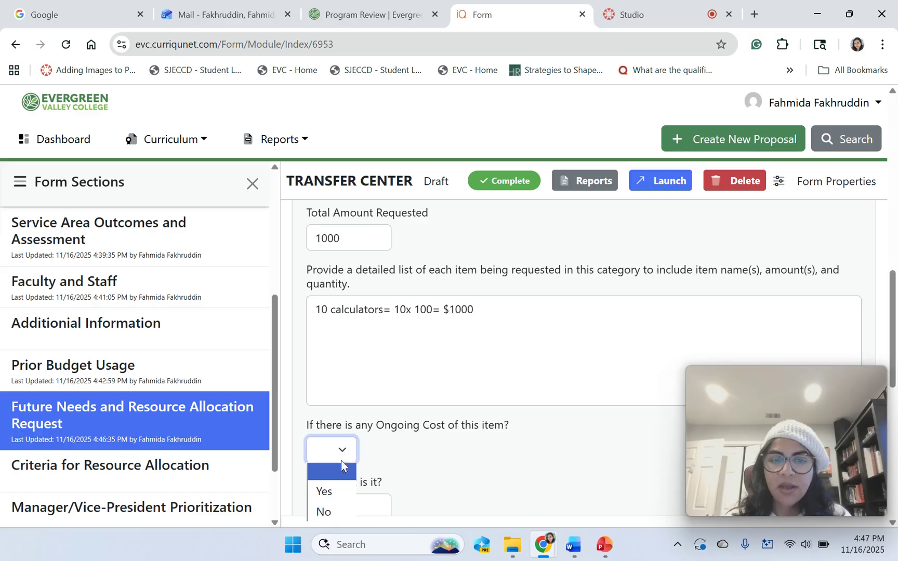
left_click(332, 512)
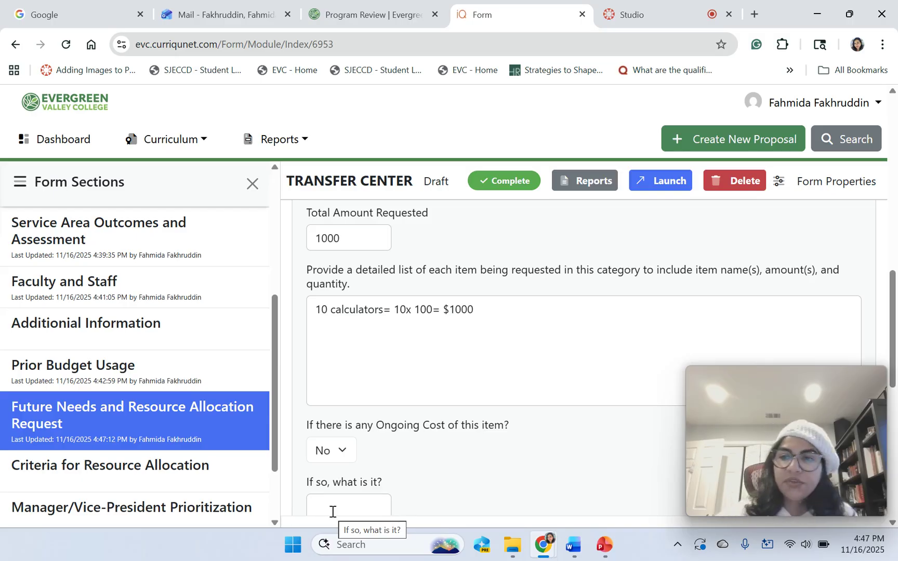
scroll(332, 512, "down", 3)
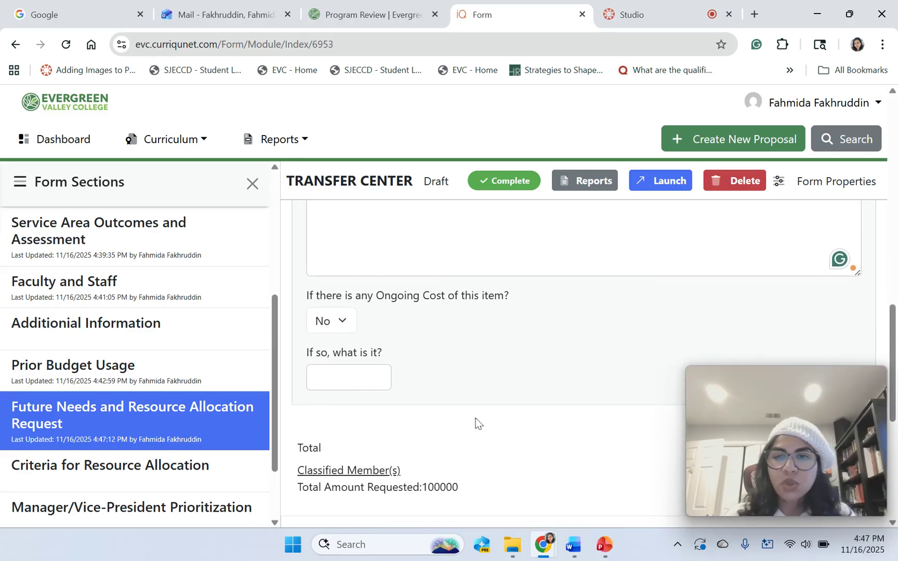
scroll(572, 359, "down", 4)
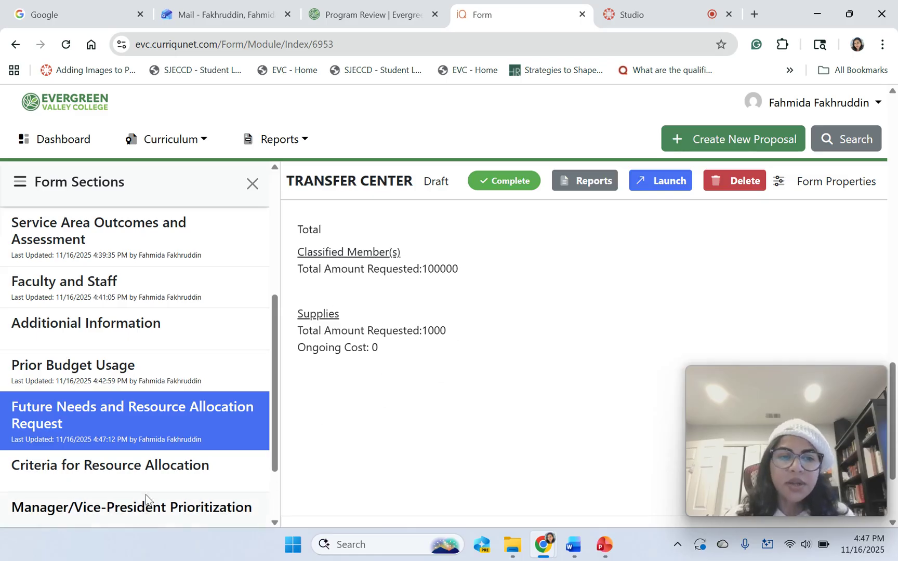
Go to Criteria for Resource Allocation and read through Additional Resources questions 5A and 5B.
left_click(131, 470)
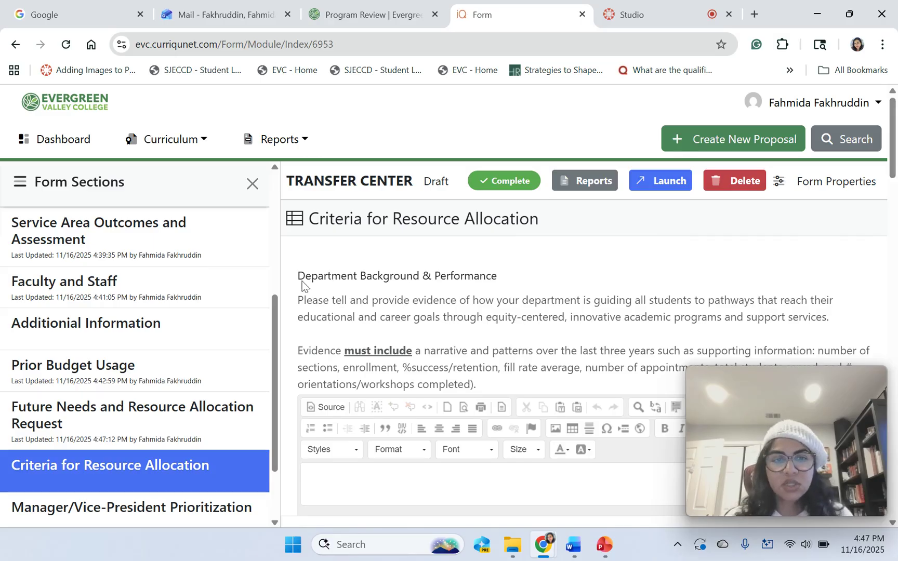
scroll(892, 156, "down", 3)
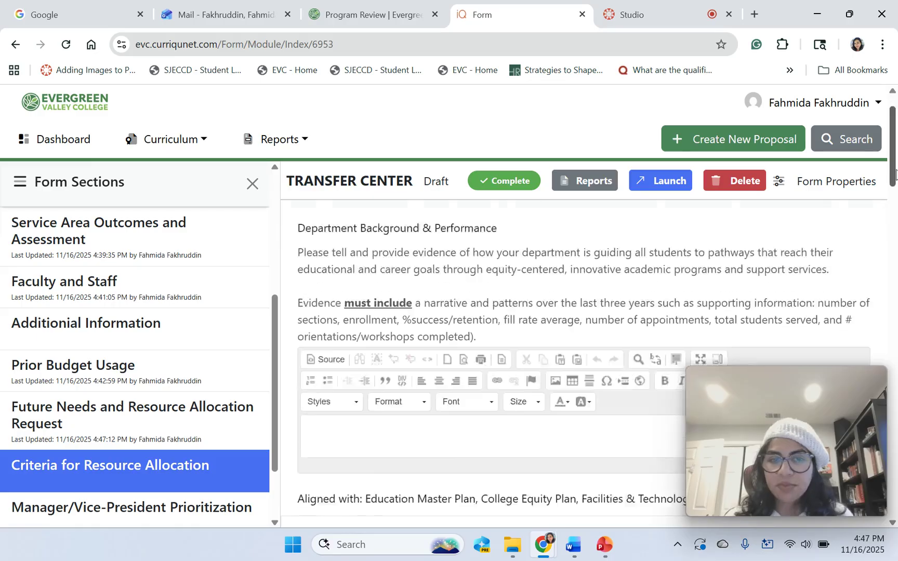
scroll(894, 154, "up", 3)
mouse_move(895, 151)
left_mouse_down()
mouse_move(895, 179)
mouse_move(893, 156)
left_mouse_up()
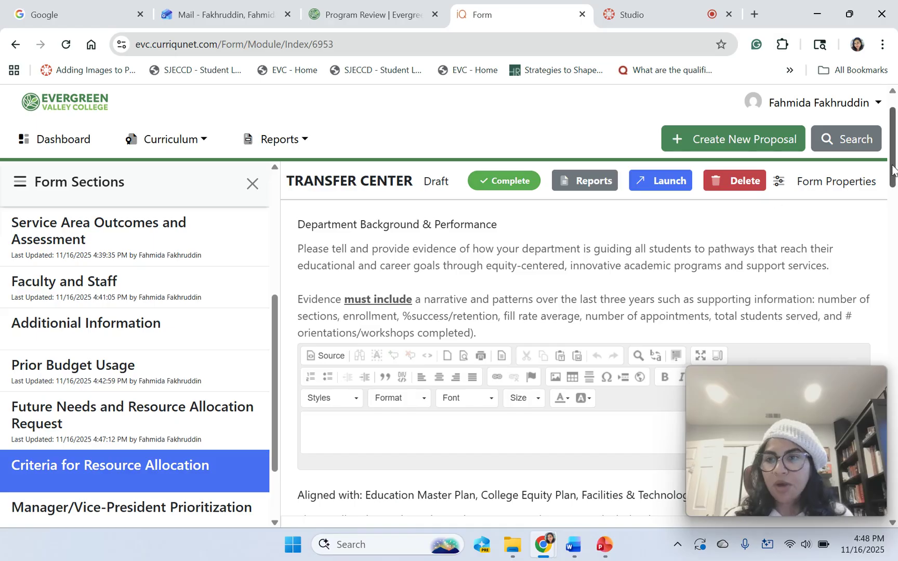
left_click_drag(894, 169, 894, 325)
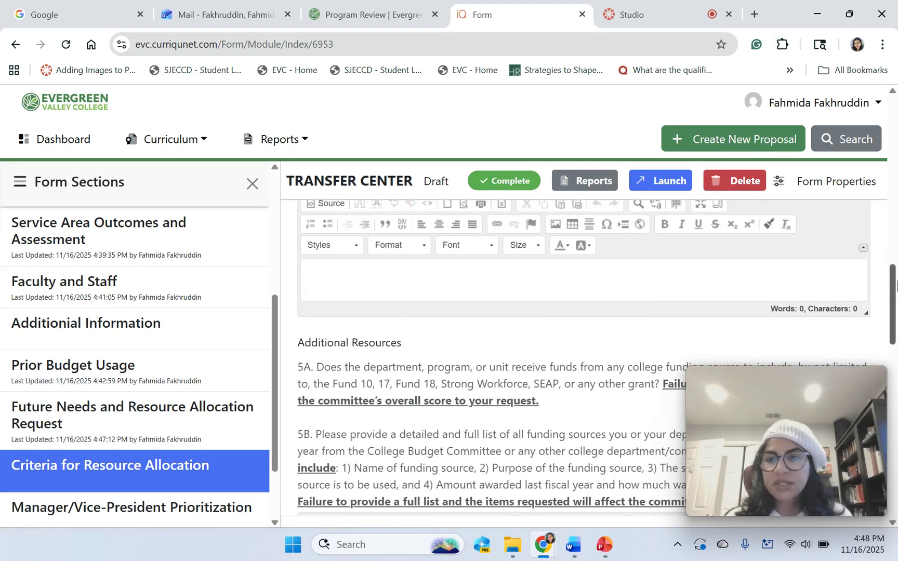
left_click_drag(894, 285, 893, 126)
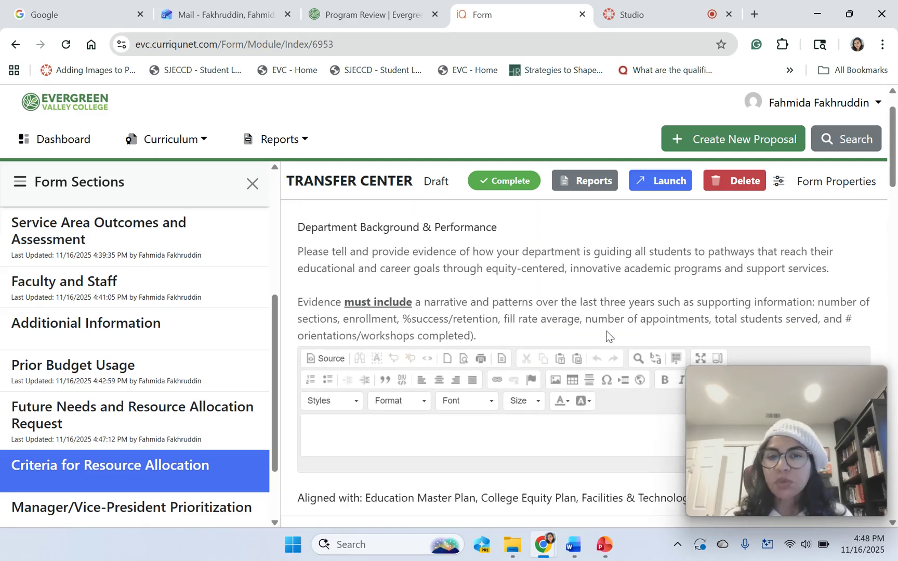
left_click_drag(896, 167, 896, 343)
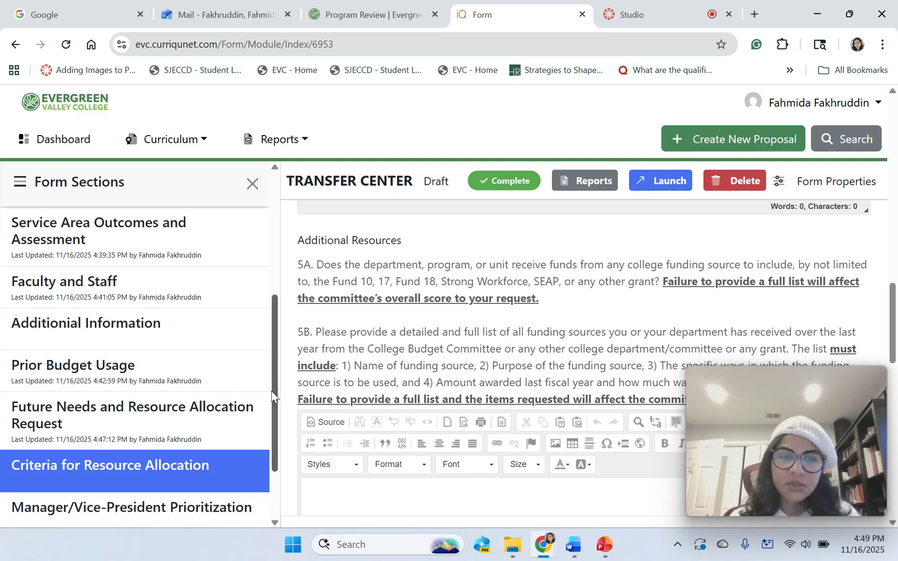
left_click_drag(276, 399, 279, 449)
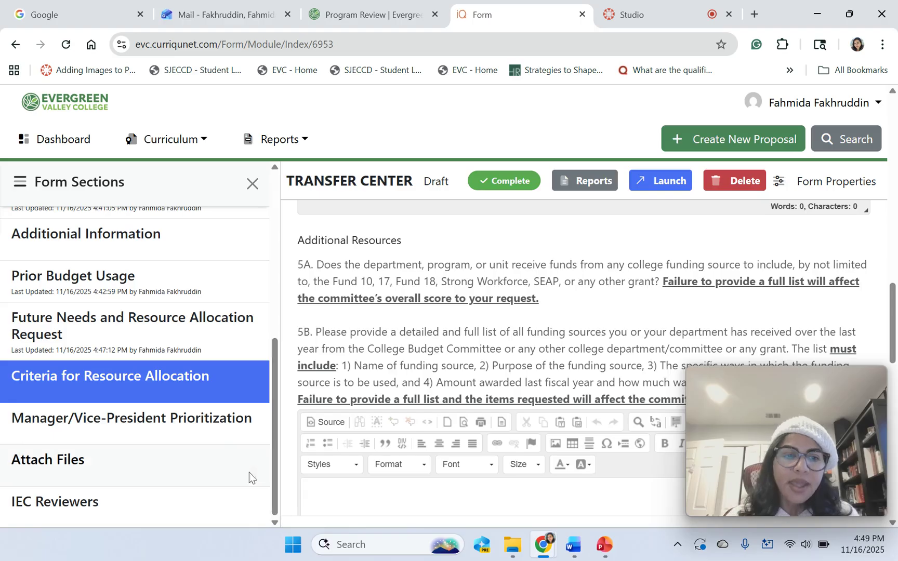
Go to Manager/Vice-President Prioritization and review its blank Total Amount Requested and ranking fields.
left_click(201, 421)
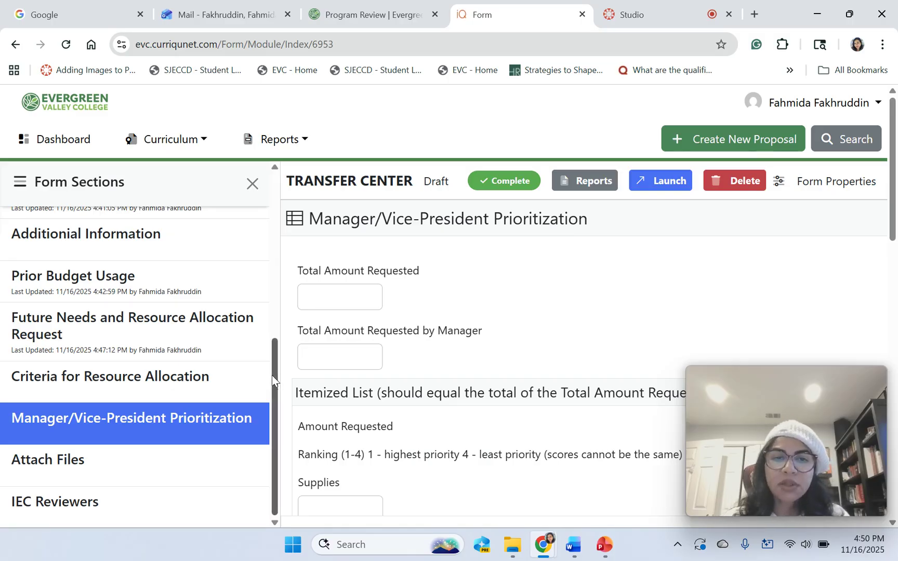
left_click_drag(271, 375, 285, 194)
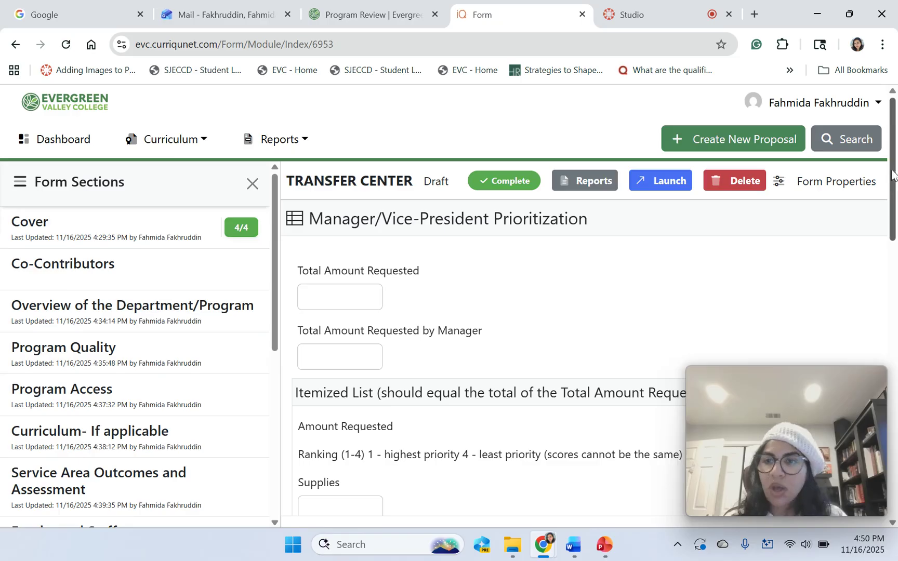
left_click_drag(894, 182, 896, 275)
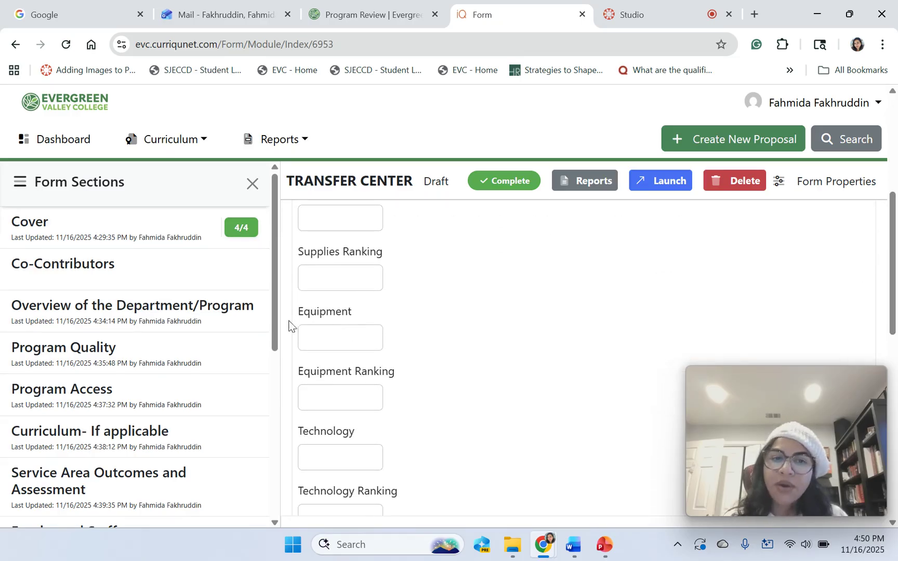
left_click_drag(275, 330, 280, 486)
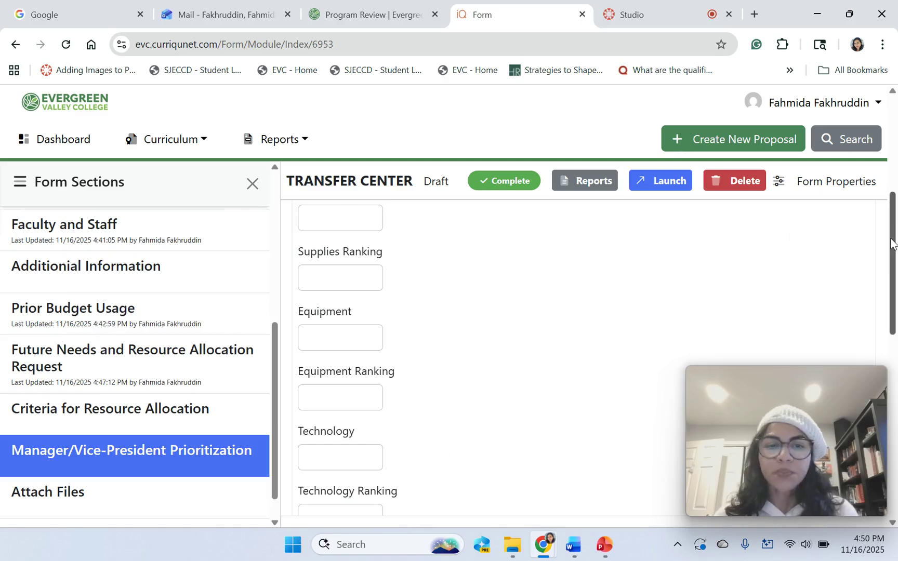
left_click_drag(891, 244, 893, 148)
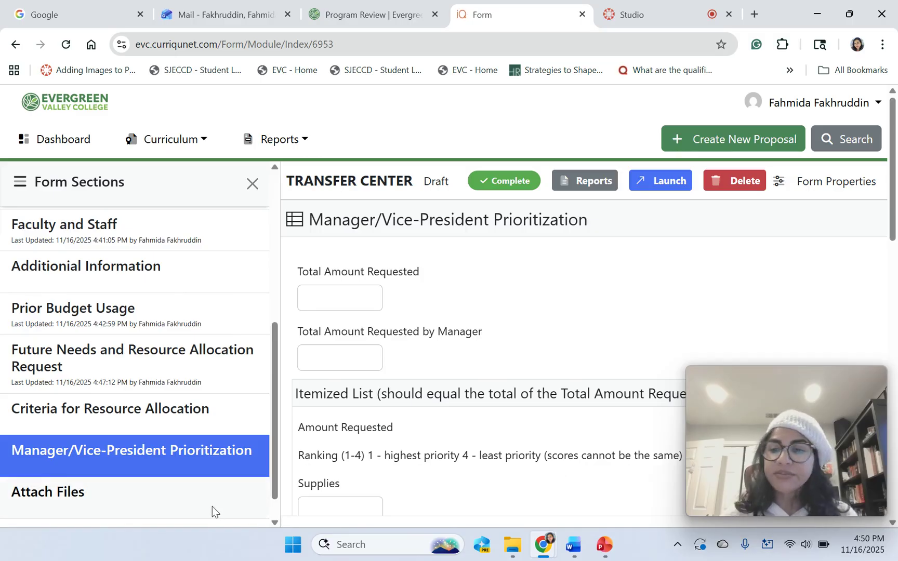
Confirm the Attach Files section has no attachments, then switch to Canvas Studio's My Library.
left_click(123, 501)
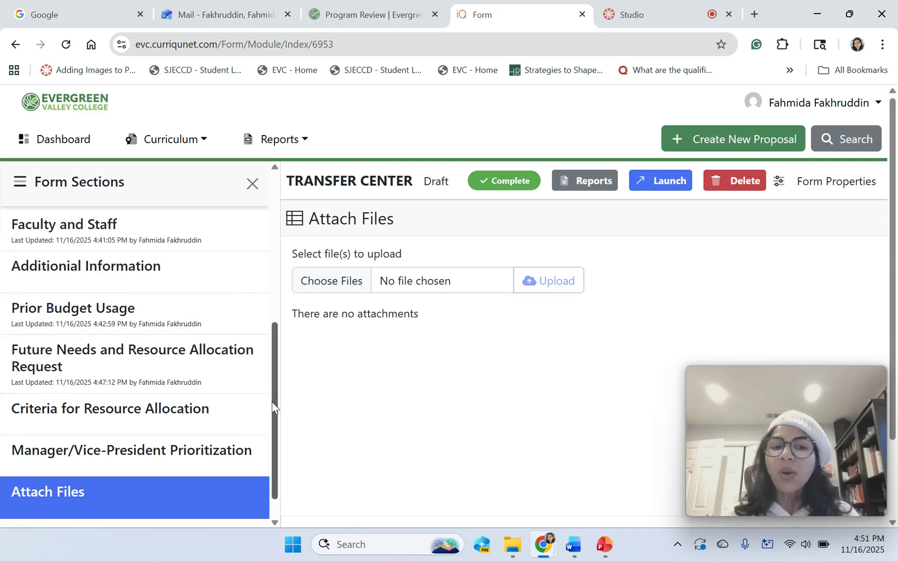
left_click_drag(275, 406, 272, 242)
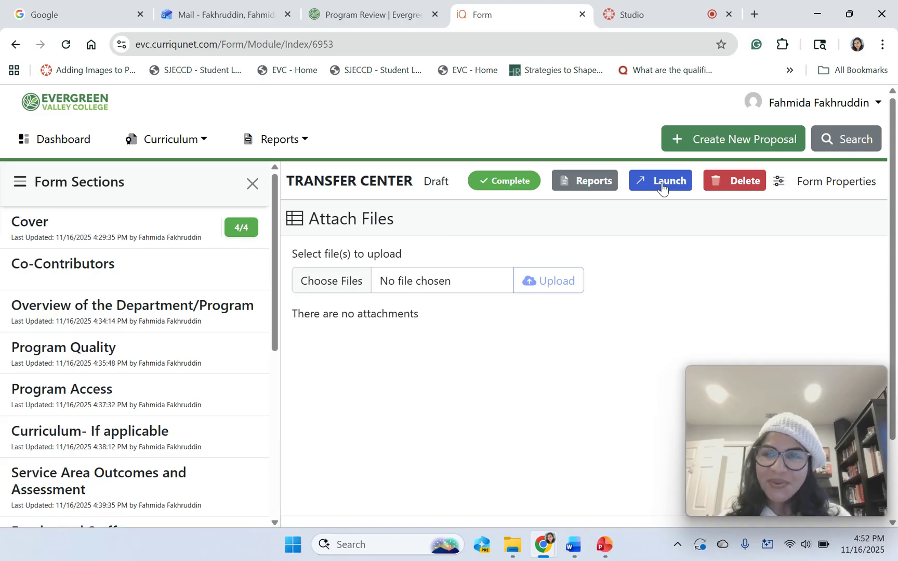
left_click(673, 9)
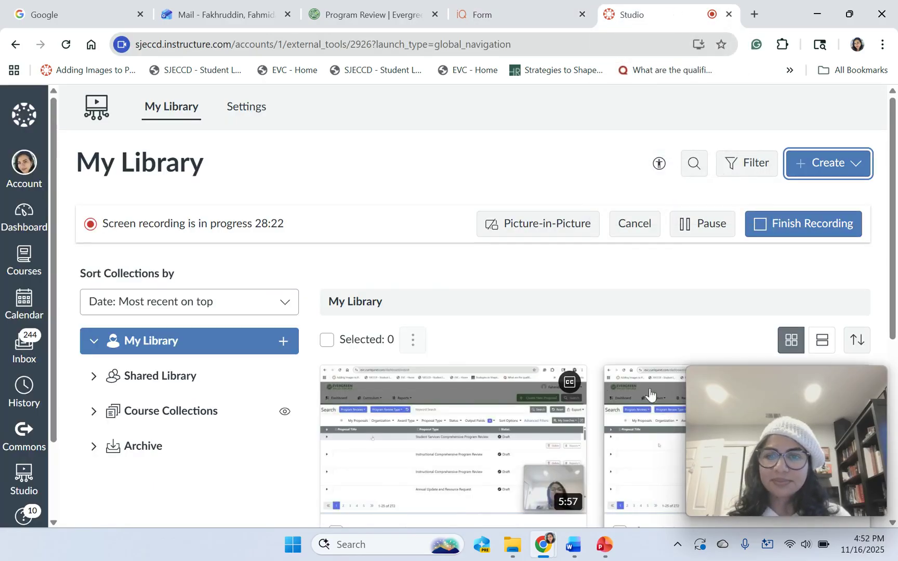